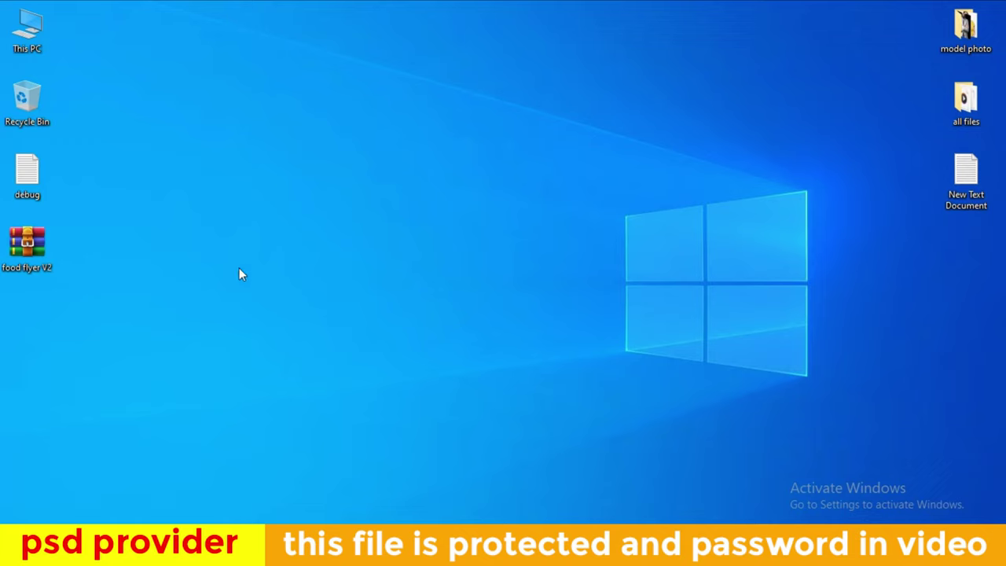
Extract the food flyer V2 archive here using its password, then refresh the desktop.
right_click(6, 237)
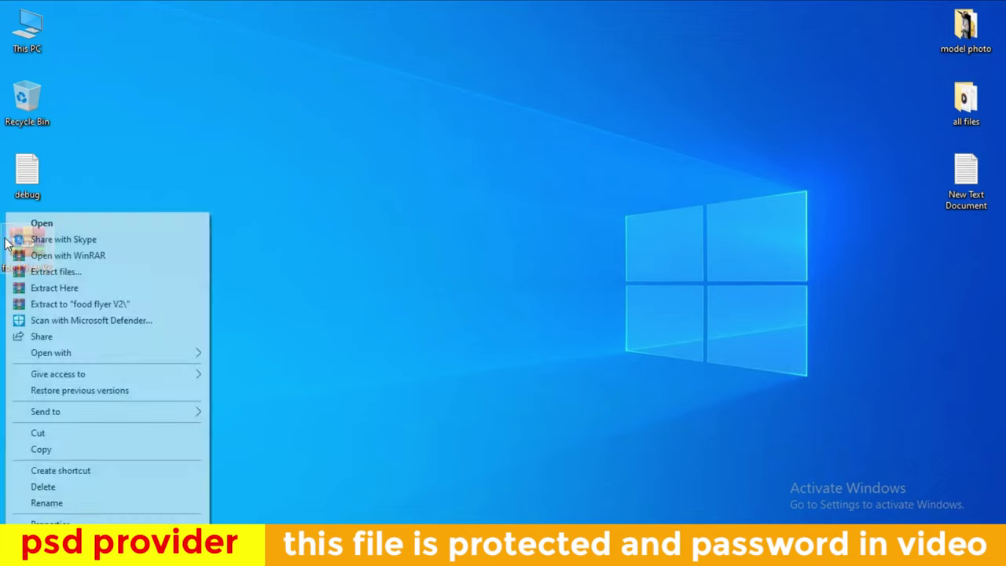
left_click(117, 289)
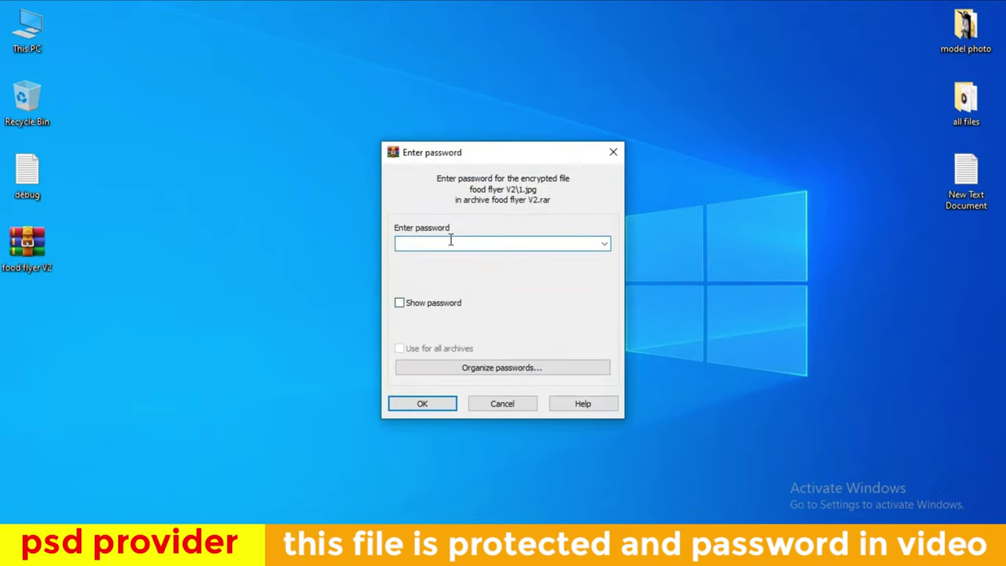
key("ctrl+v")
left_click(422, 403)
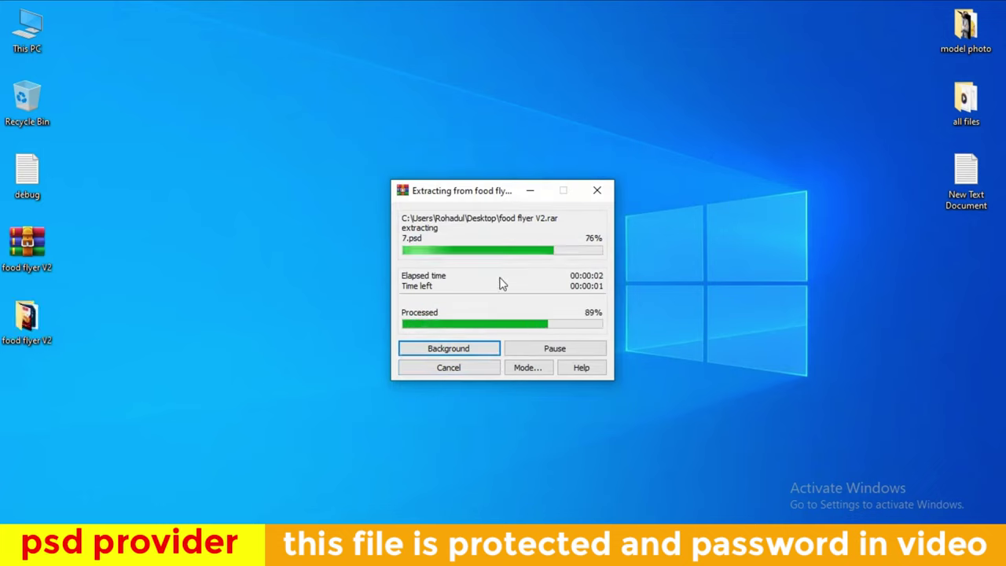
right_click(159, 280)
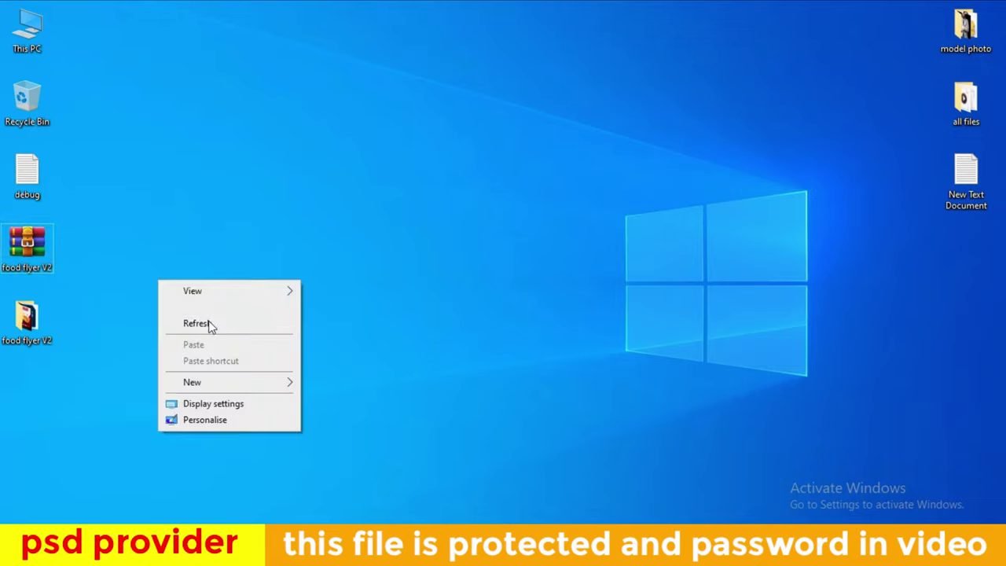
left_click(198, 323)
double_click(29, 324)
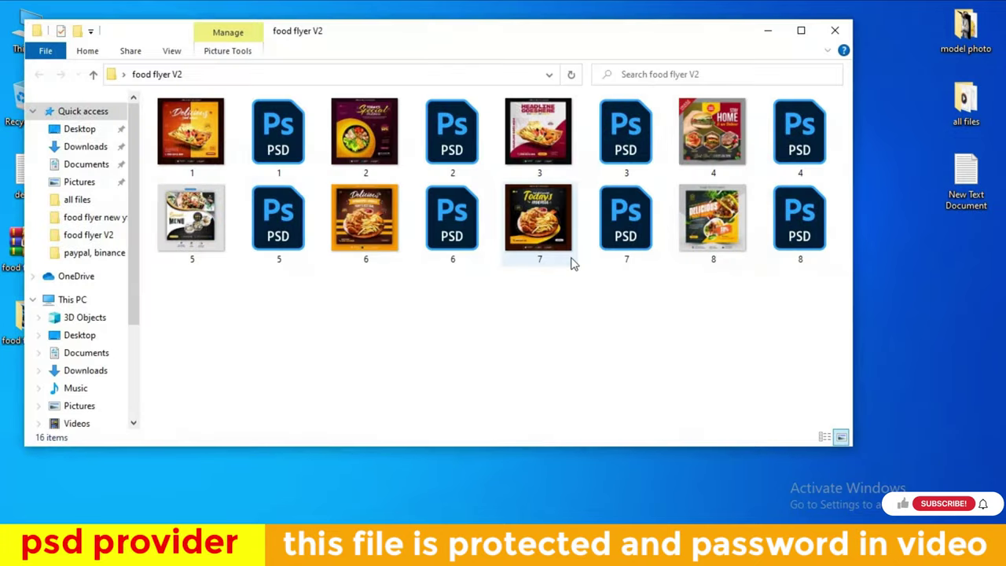
left_click(198, 142)
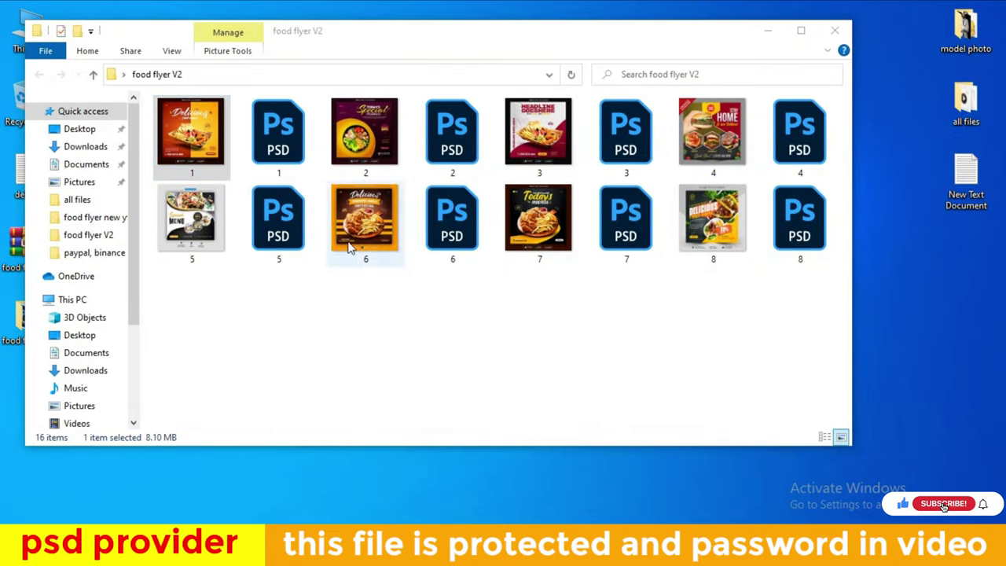
key("Return")
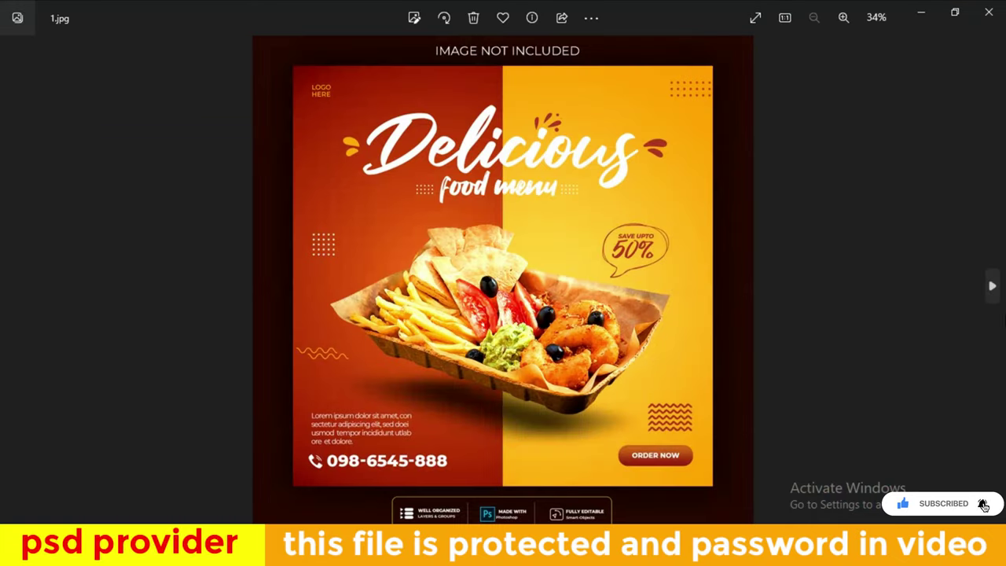
left_click(998, 293)
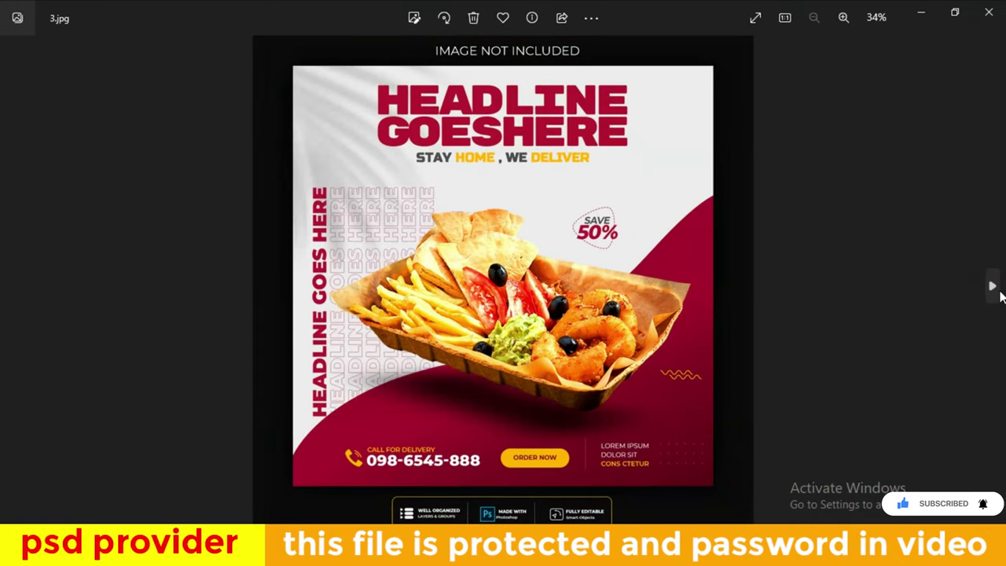
left_click(1000, 294)
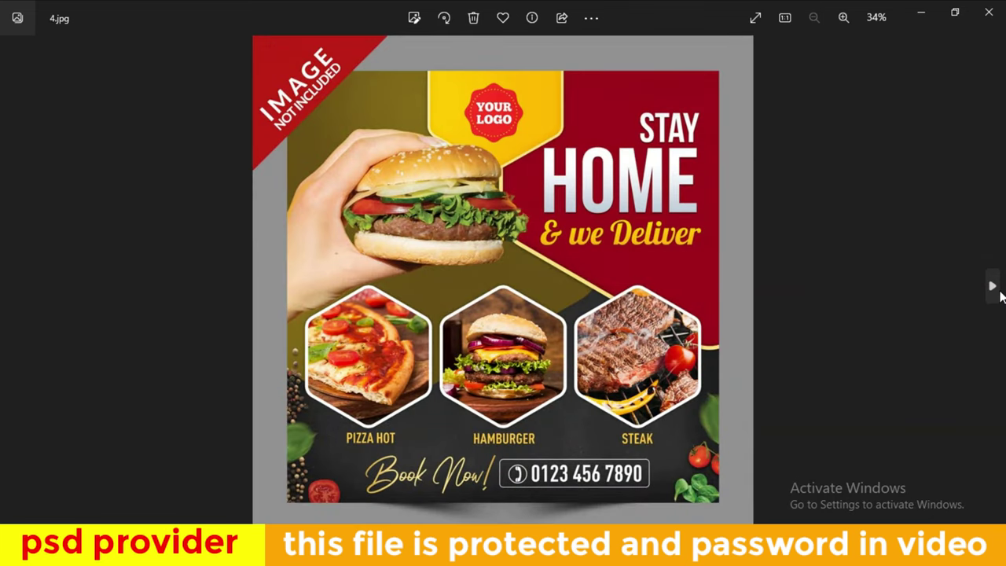
left_click(999, 294)
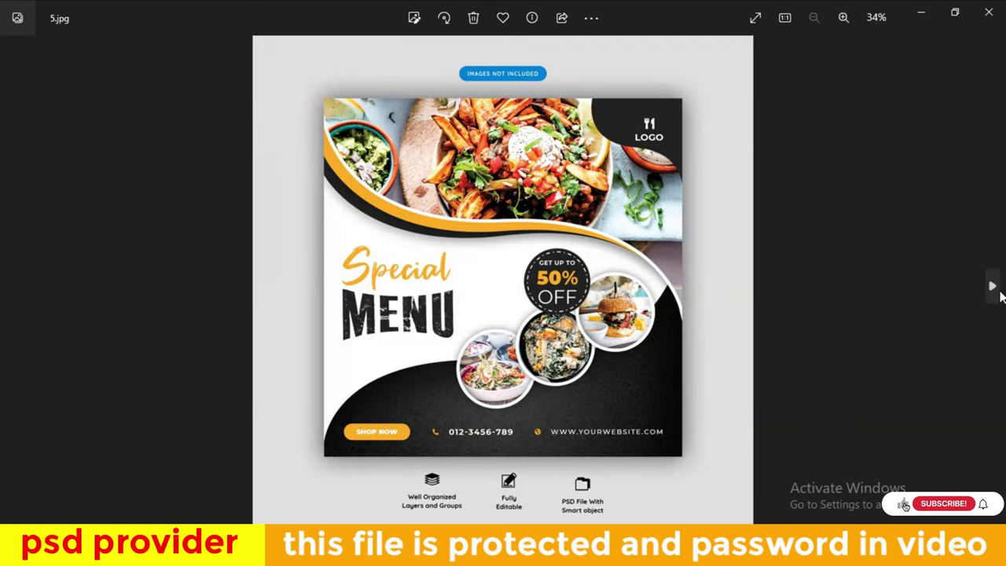
left_click(1000, 294)
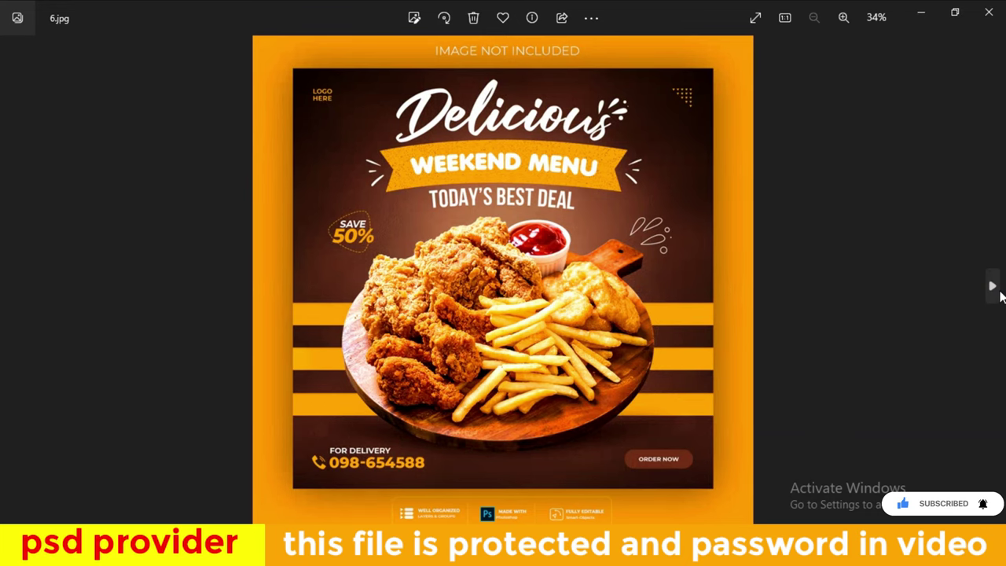
left_click(1000, 295)
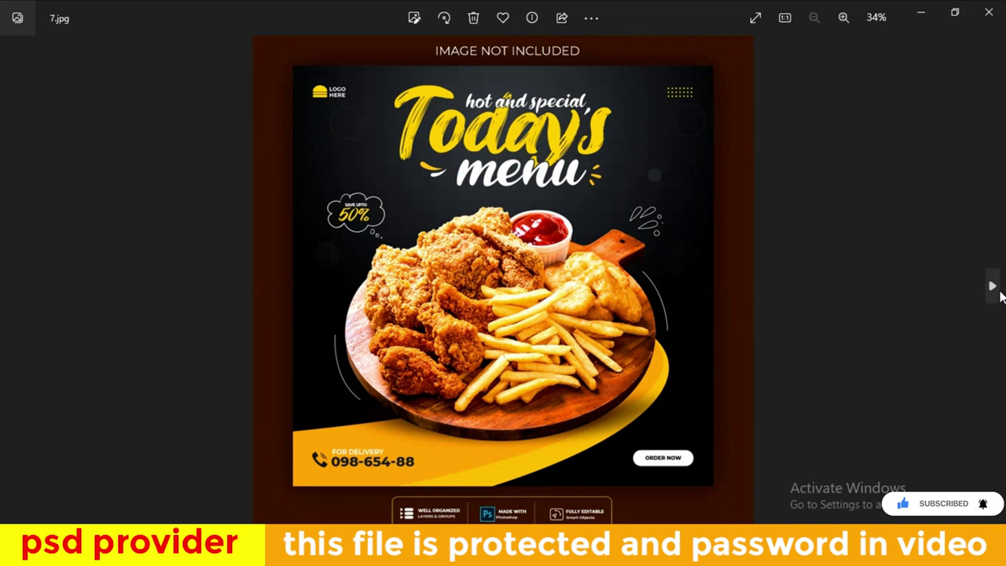
left_click(999, 295)
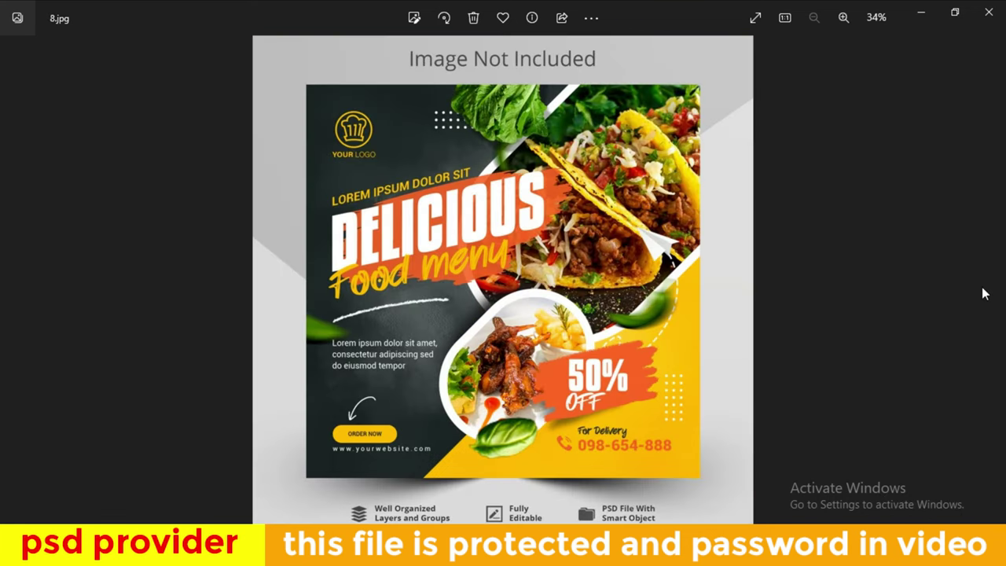
left_click(988, 12)
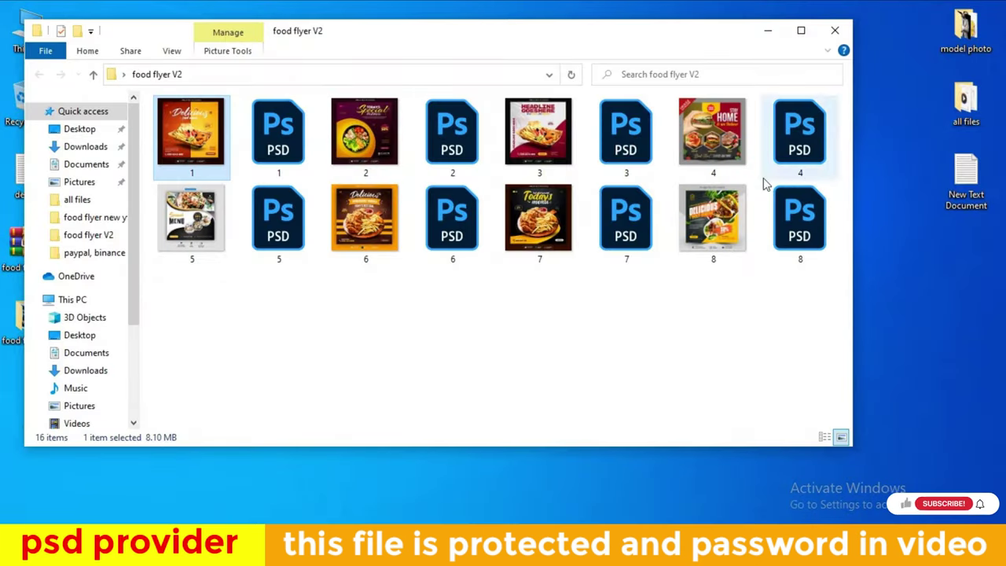
left_click(276, 139)
Open 1.psd with guides hidden and expand the 'Place your image here' group.
double_click(275, 145)
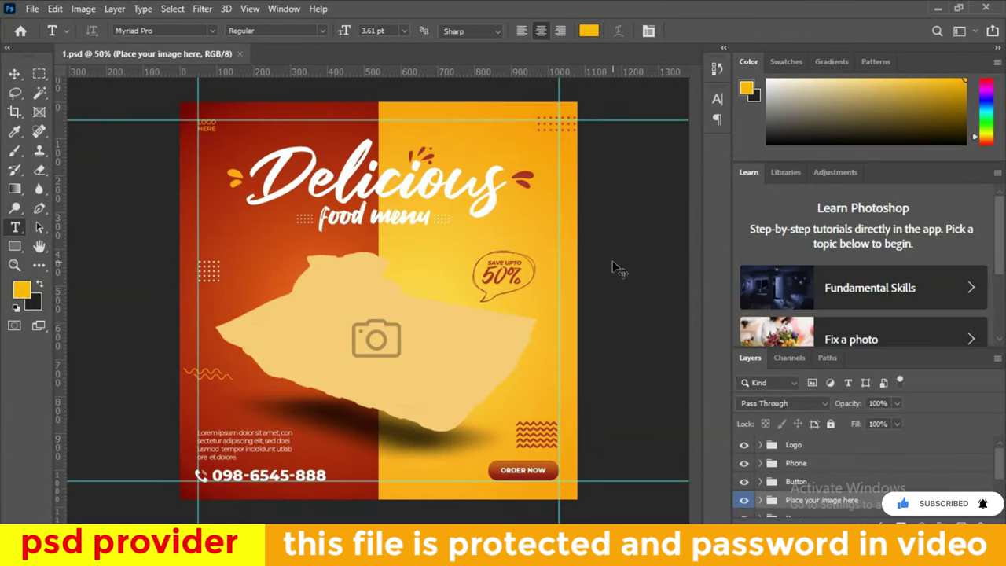
key("ctrl+semicolon")
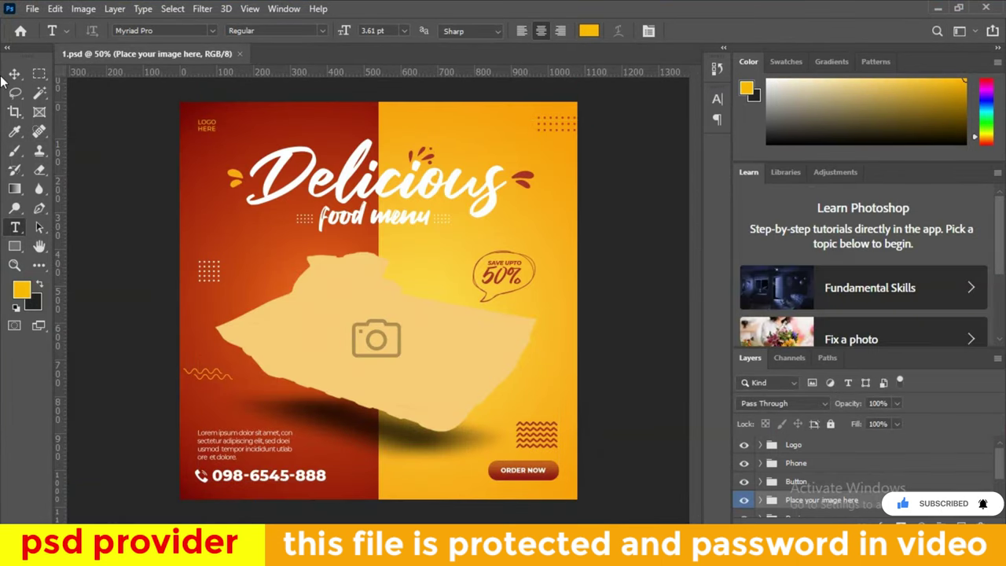
left_click(14, 73)
left_click(760, 499)
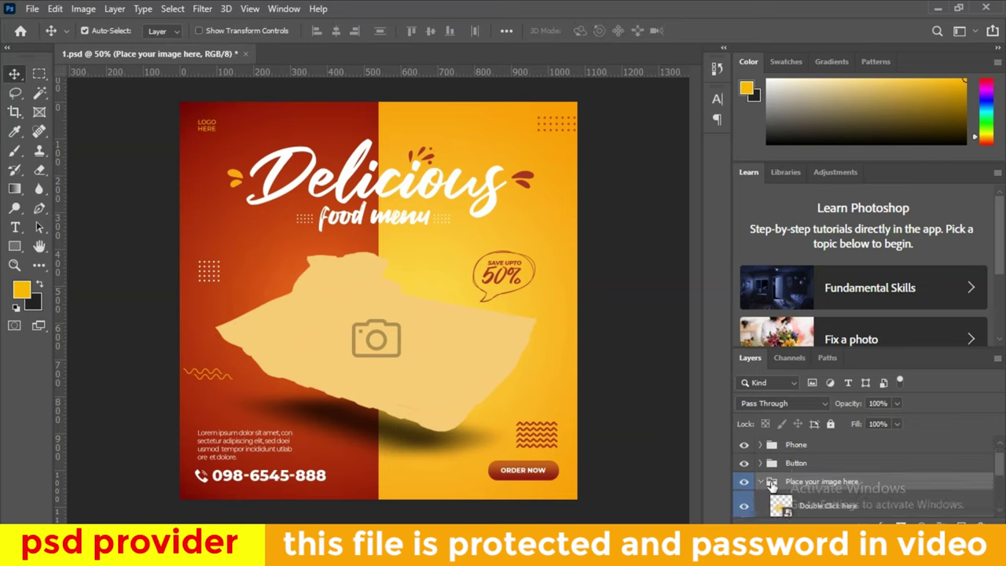
scroll(822, 487, "down", 1)
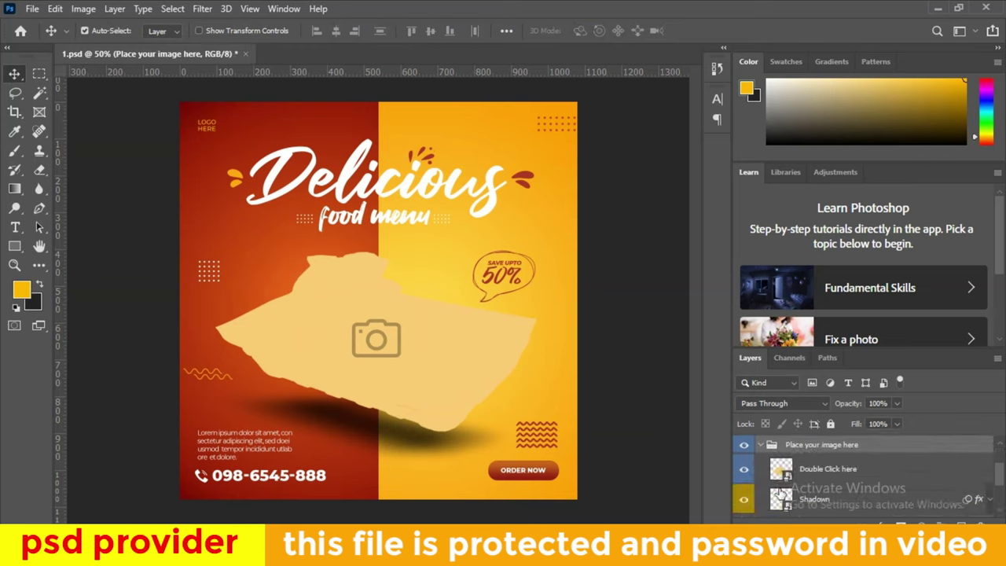
scroll(779, 487, "down", 1)
Open the 'Double Click here' smart object and hide both its placeholder layers.
left_click(776, 471)
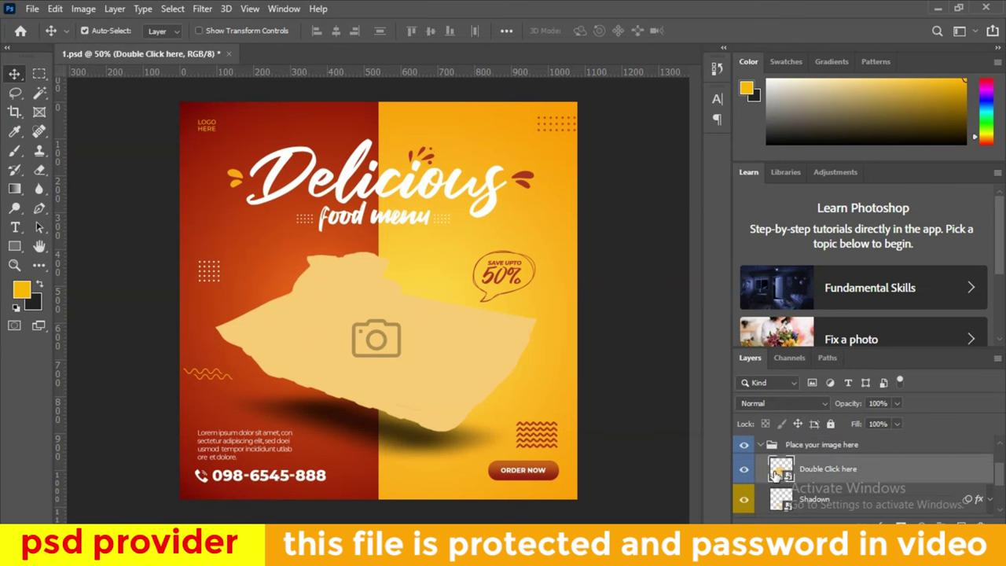
double_click(780, 469)
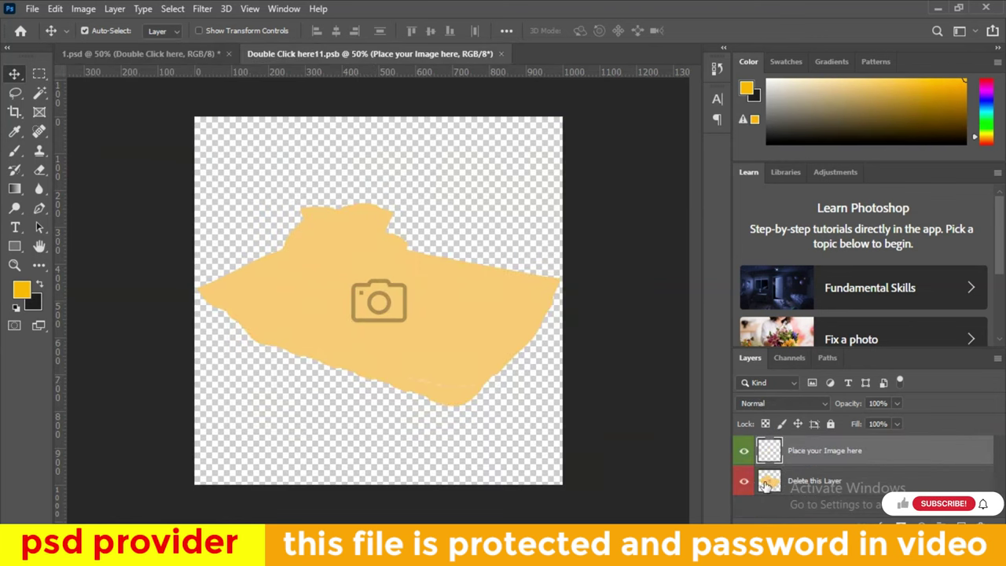
left_click(743, 454)
left_click(743, 481)
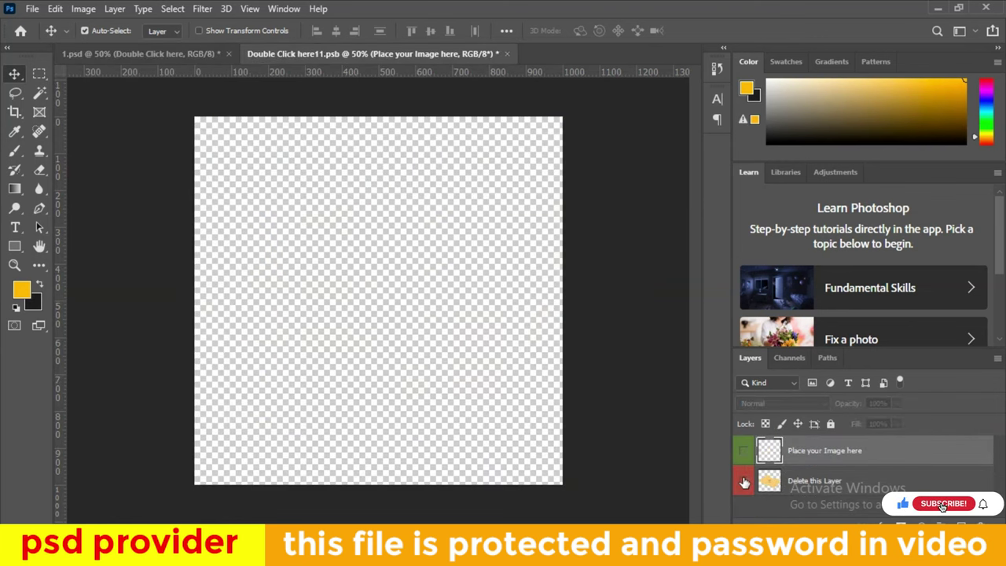
Minimise Photoshop and open the model photo folder.
left_click(937, 8)
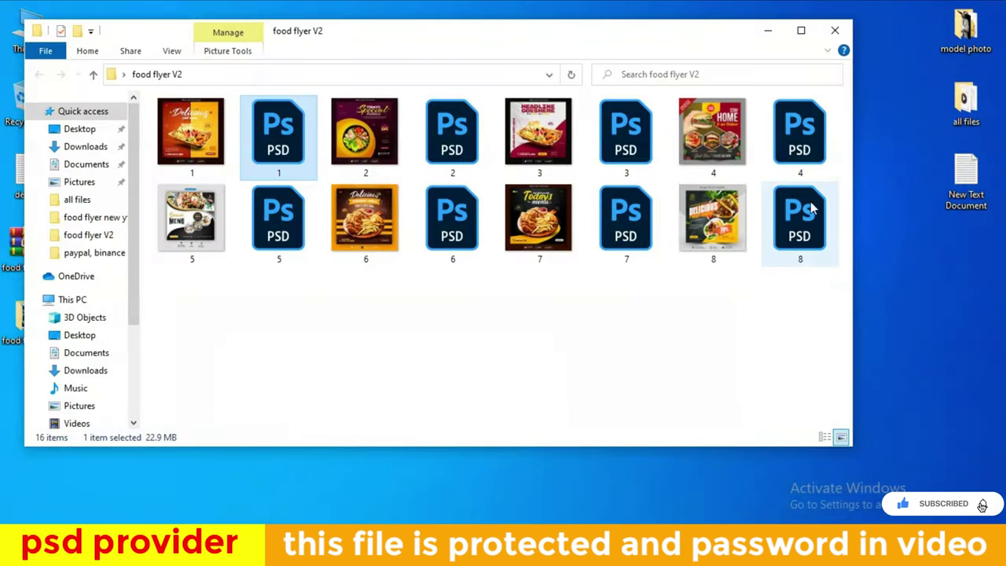
left_click(770, 31)
double_click(965, 27)
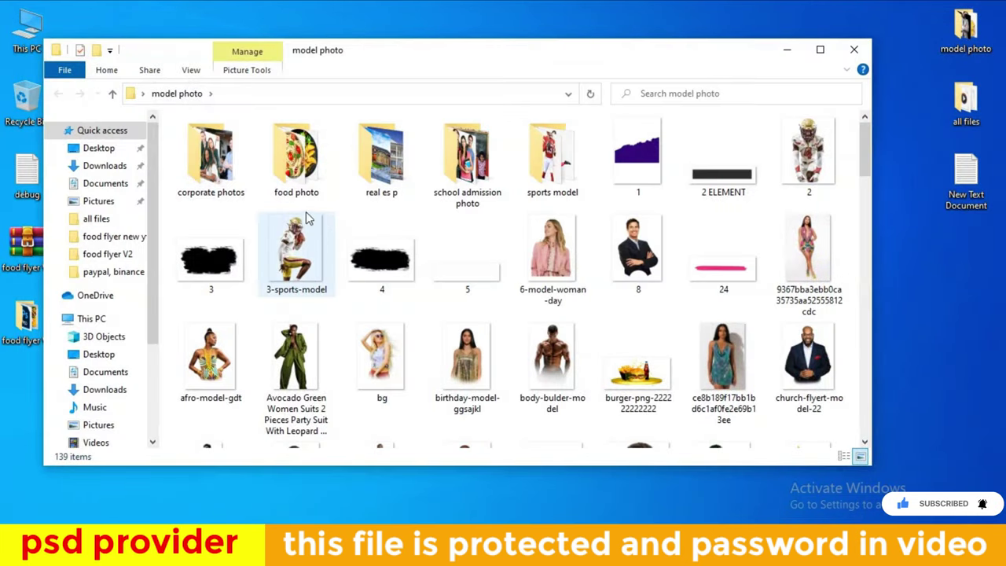
Place the pngegg (63) salad photo in the placeholder at about half size.
left_click(301, 195)
double_click(301, 195)
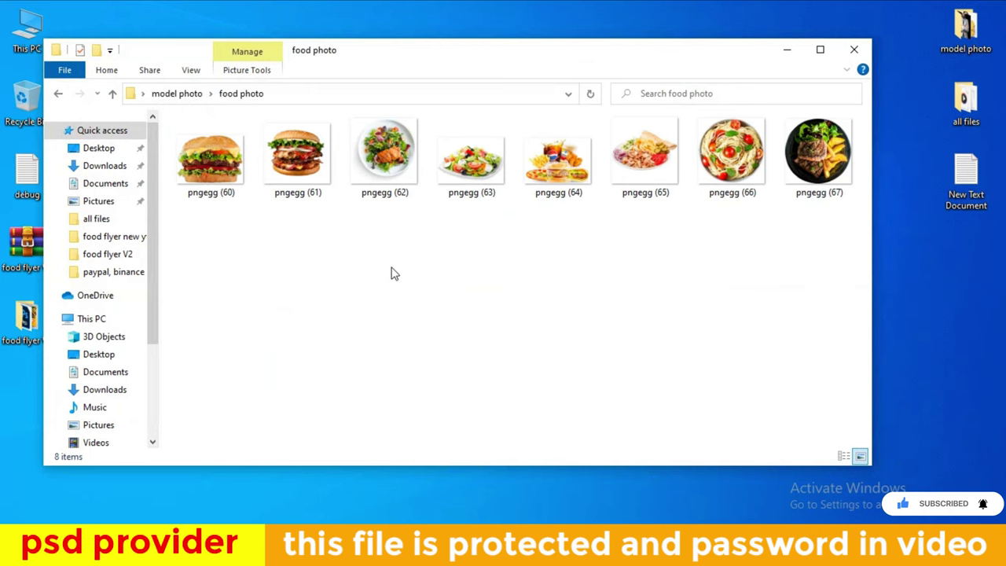
mouse_move(471, 157)
left_mouse_down()
mouse_move(333, 519)
mouse_move(364, 329)
left_mouse_up()
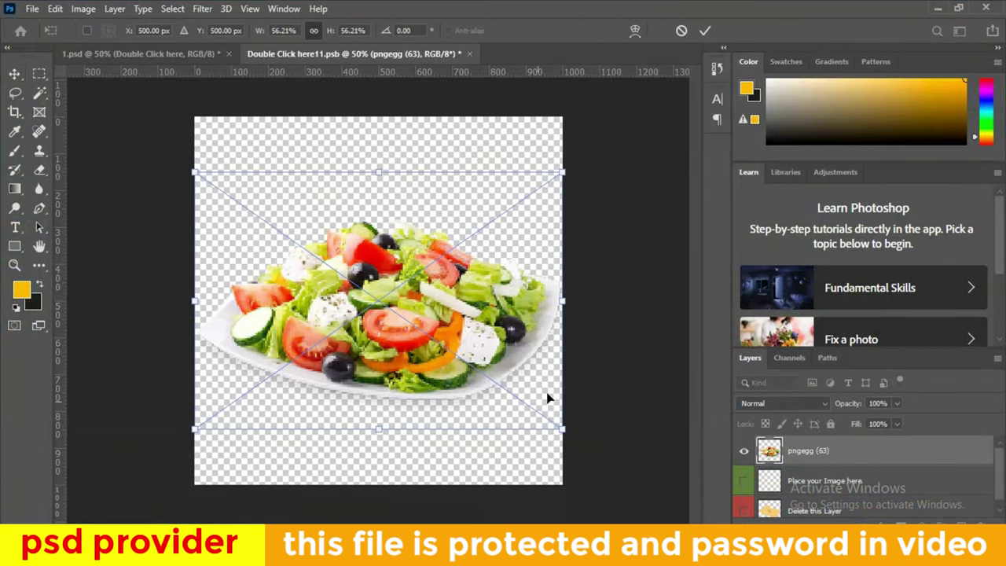
left_click_drag(557, 173, 541, 187)
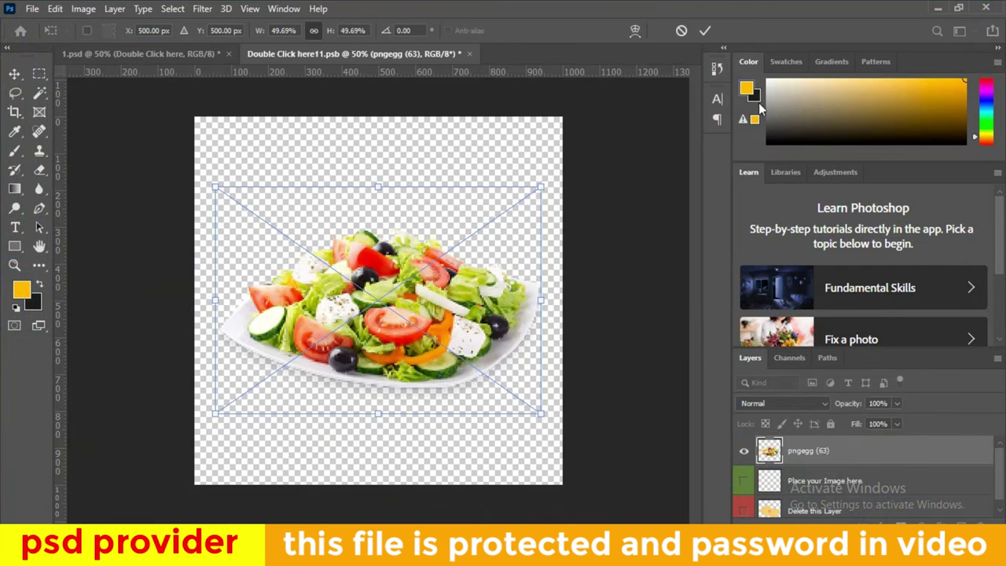
left_click(705, 30)
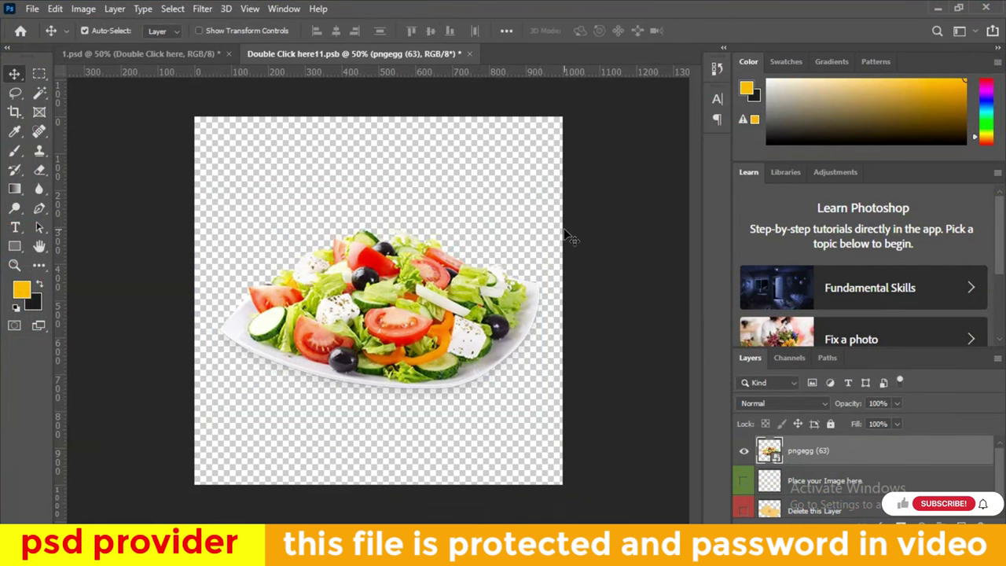
Save the smart object back into 1.psd and zoom around to review the salad.
left_click(469, 53)
left_click(434, 216)
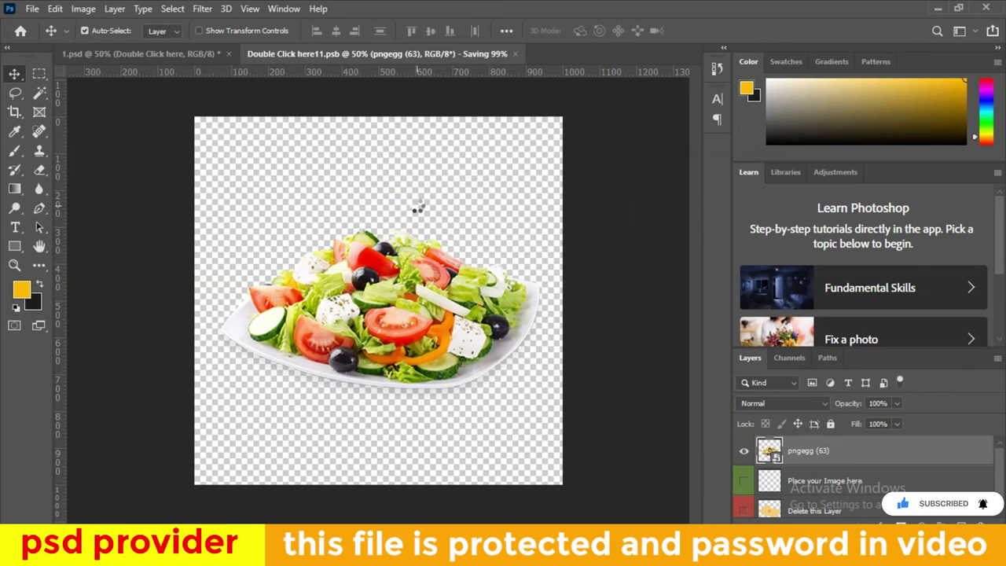
scroll(400, 306, "down", 2)
scroll(392, 376, "up", 1)
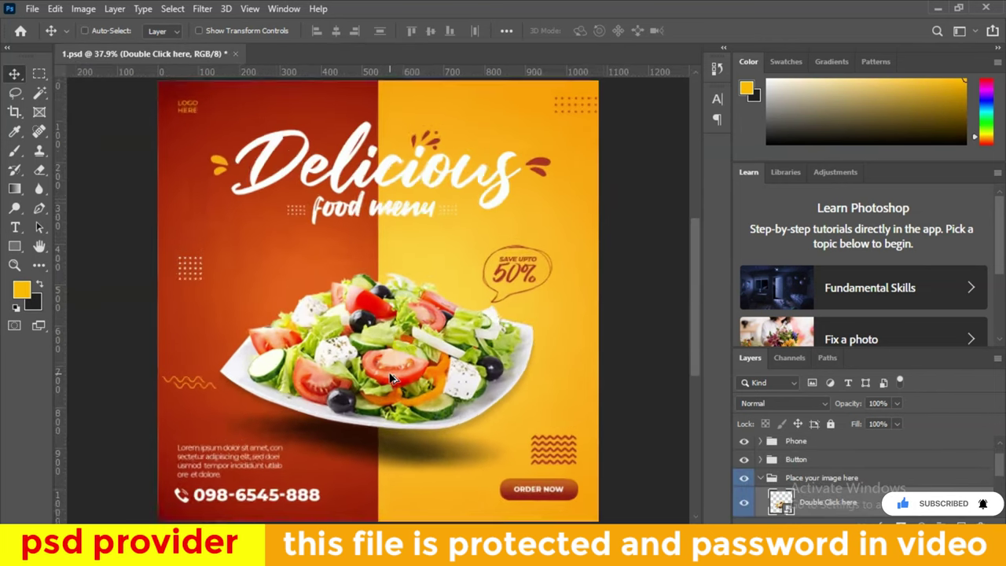
scroll(392, 376, "up", 1)
scroll(393, 376, "down", 1)
scroll(393, 376, "up", 1)
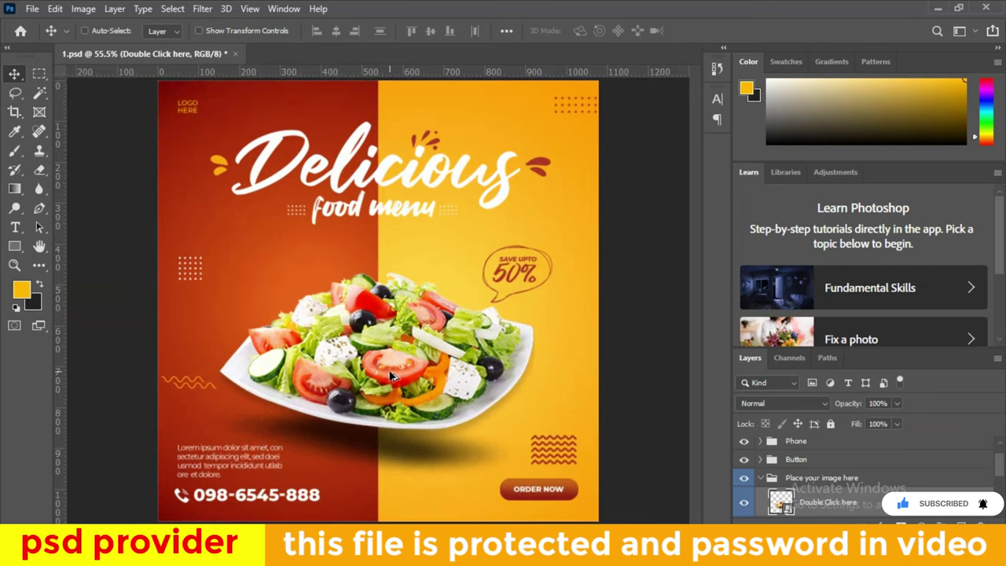
scroll(393, 376, "down", 1)
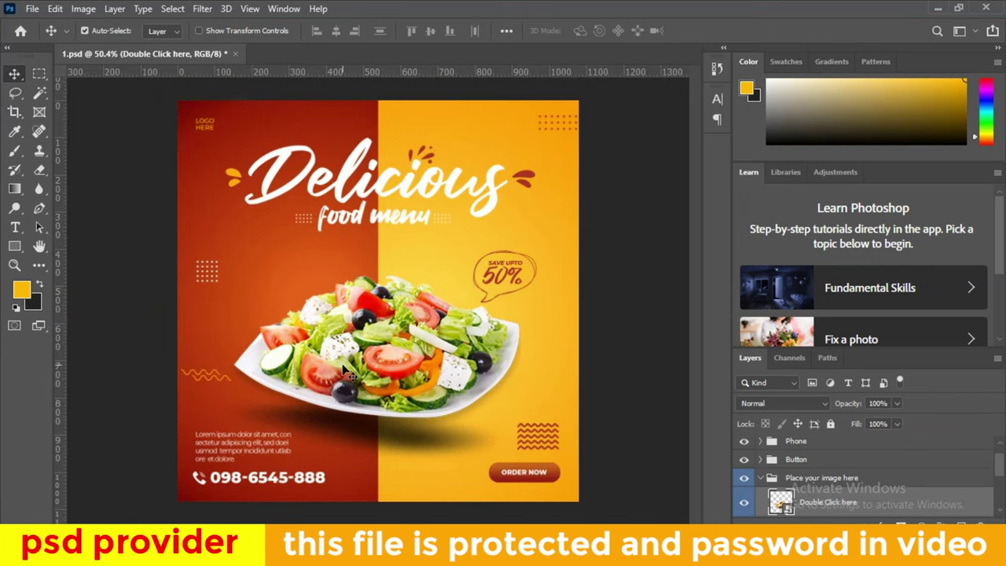
scroll(350, 374, "down", 1)
scroll(345, 371, "up", 1)
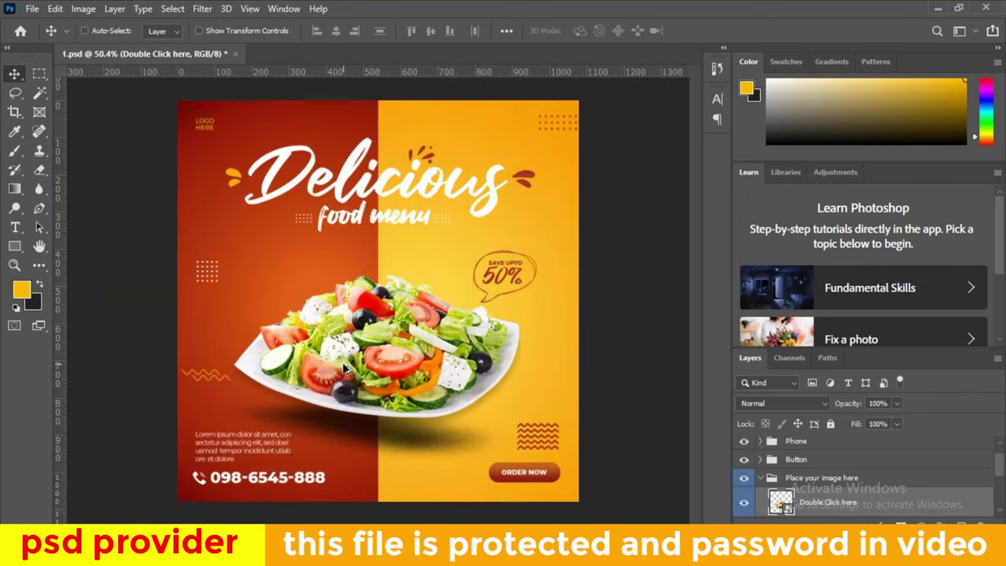
Close 1.psd without saving and open 2.psd with guides hidden.
left_click(234, 54)
left_click(494, 213)
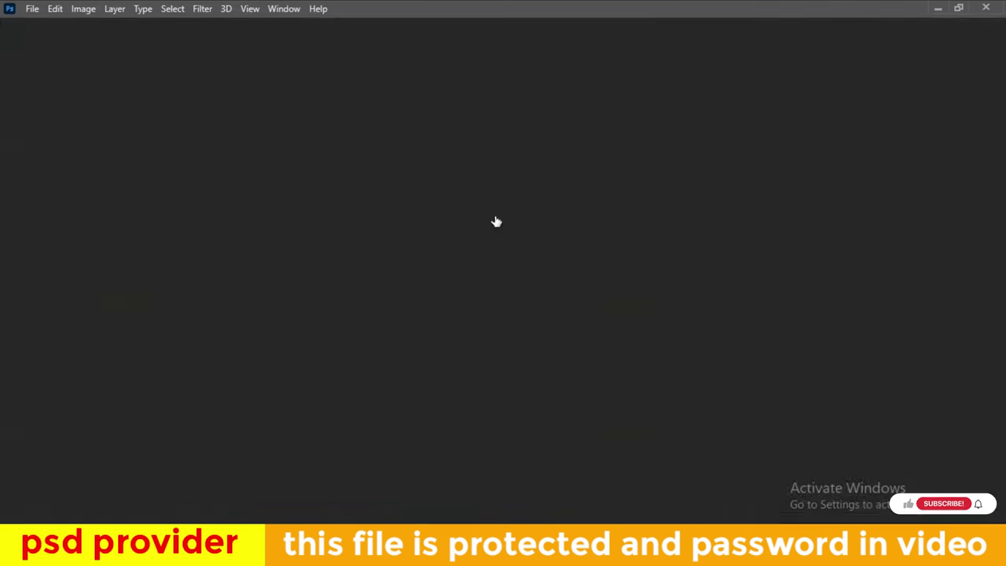
left_click(365, 483)
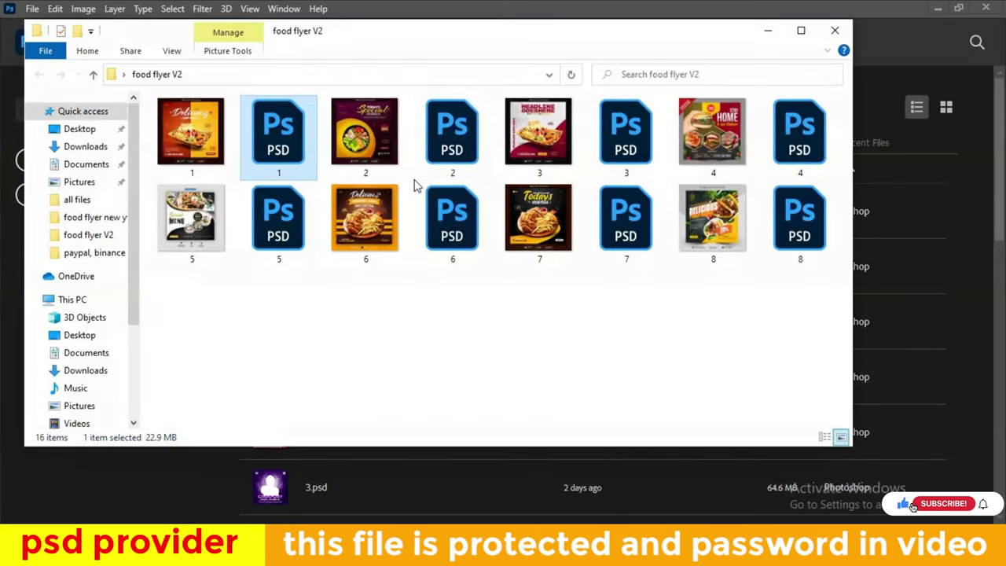
double_click(435, 150)
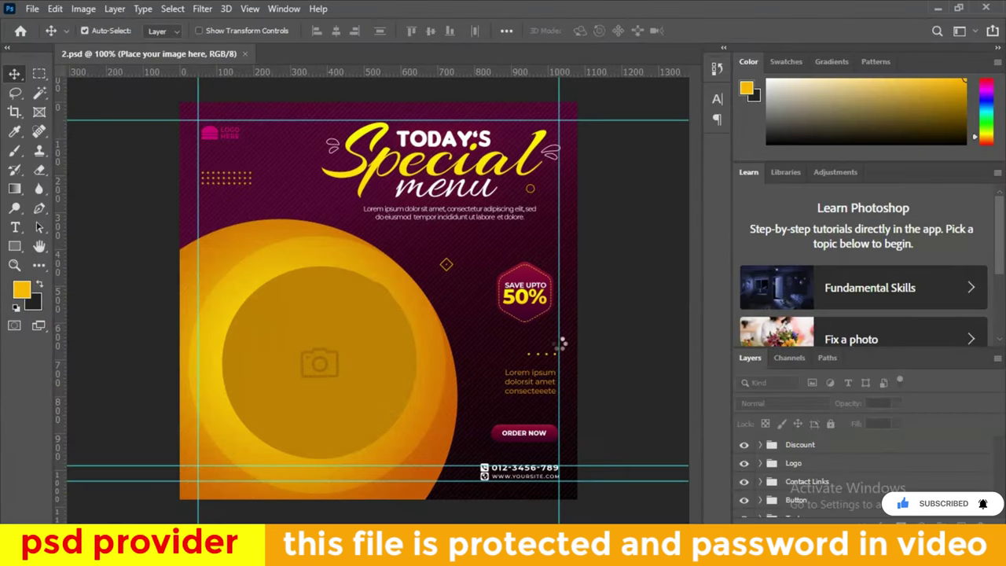
key("ctrl+semicolon")
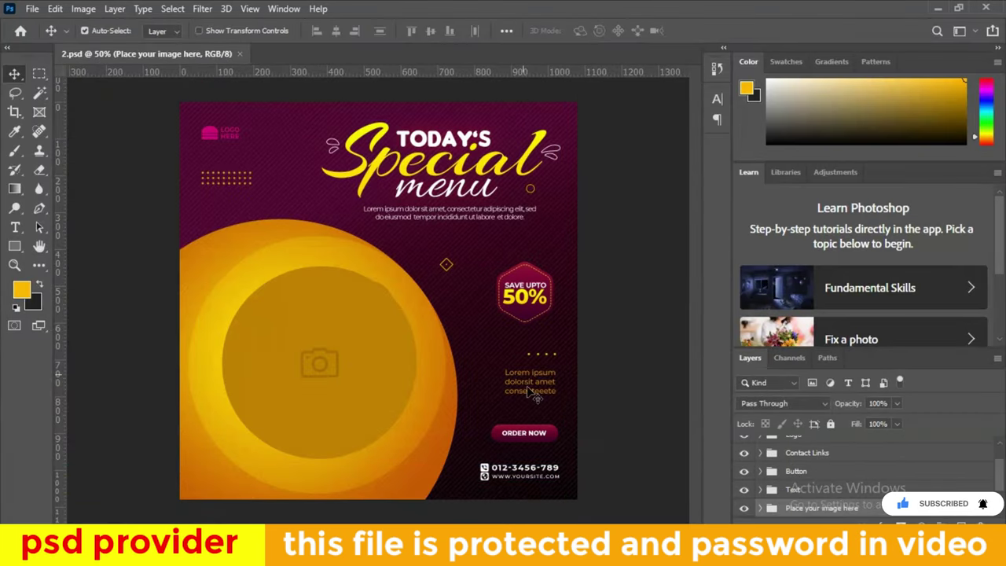
Open the 'Double Click here' smart object and hide its camera circle placeholder.
scroll(786, 478, "down", 2)
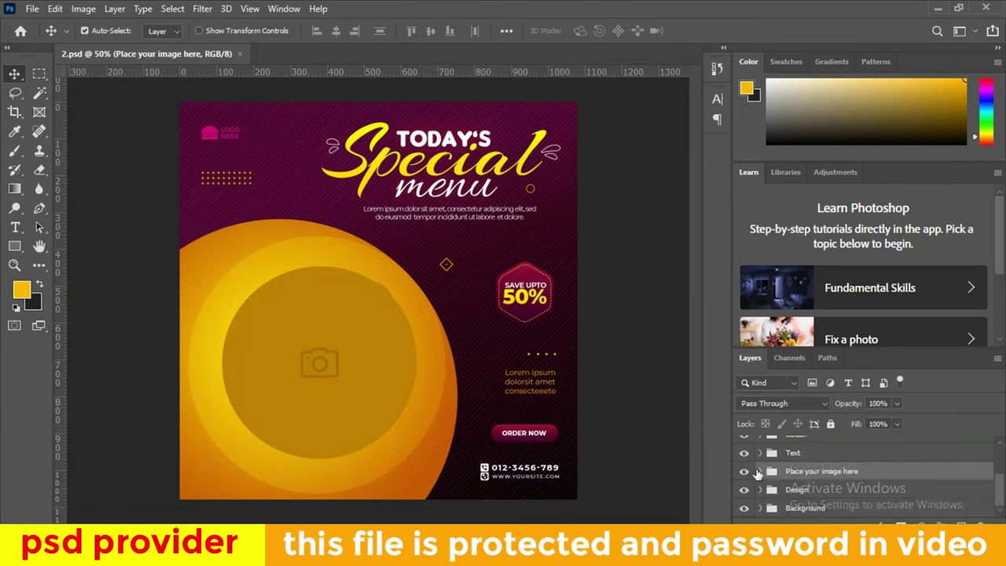
left_click(760, 471)
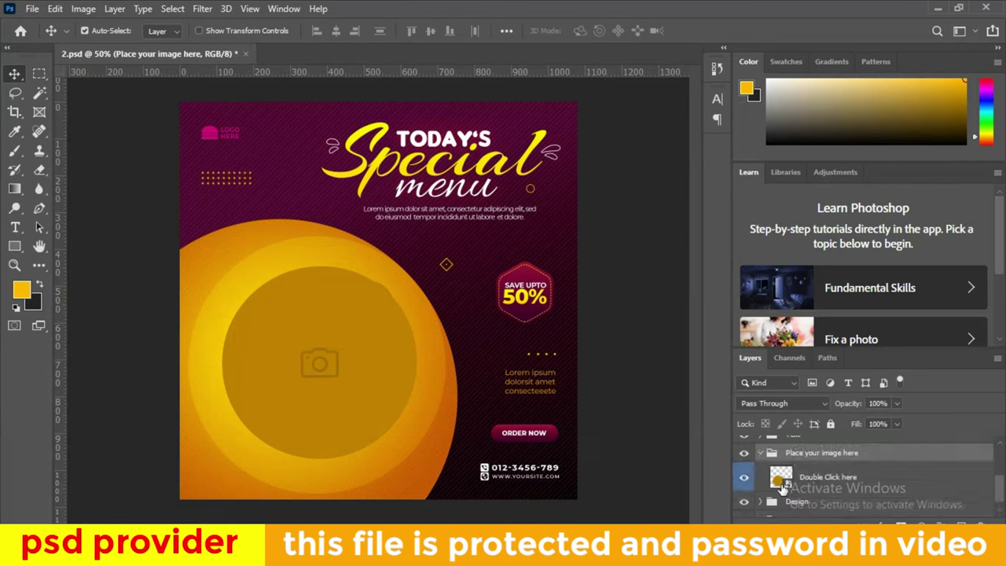
double_click(780, 477)
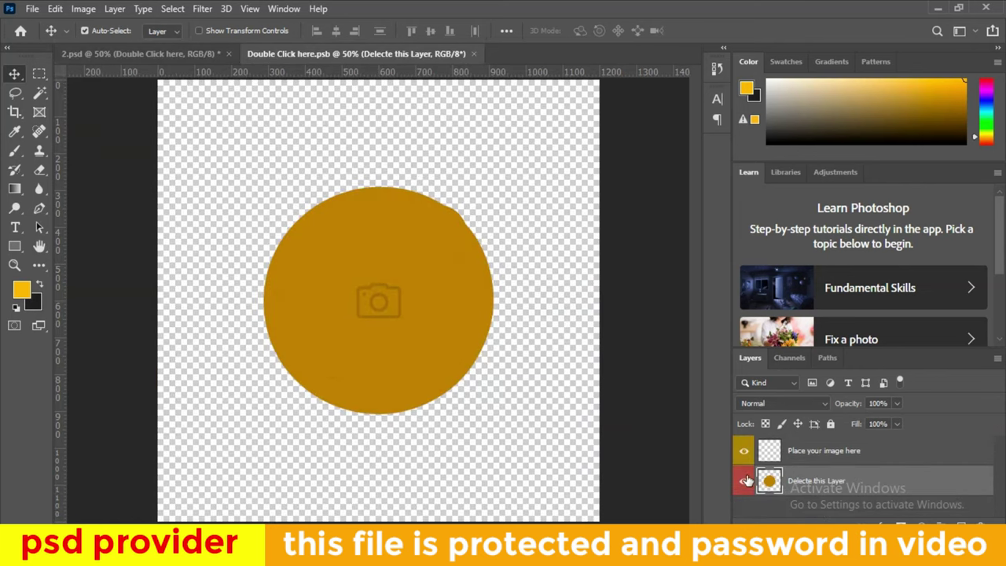
left_click(742, 482)
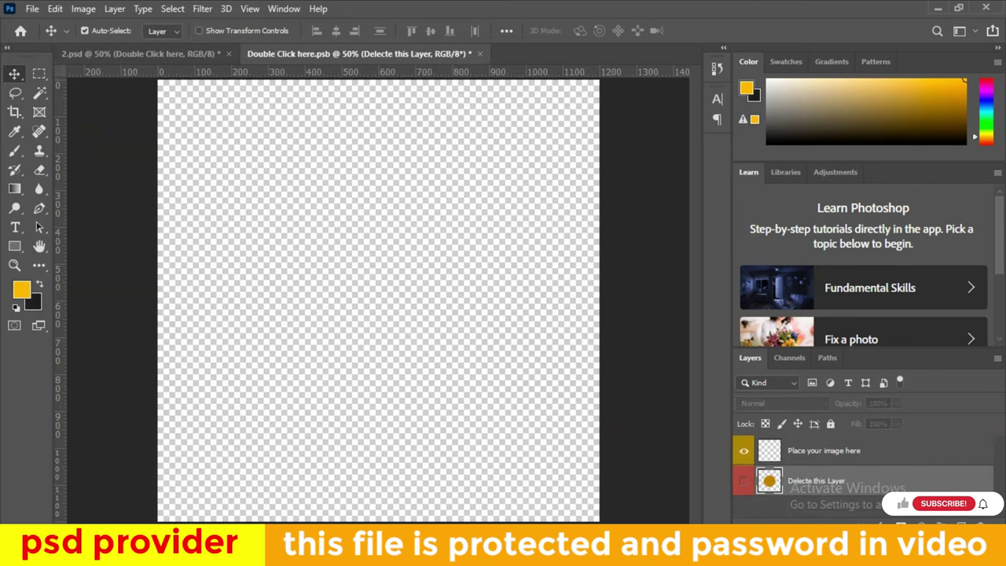
Place the pngegg (64) fast-food combo photo, scale it down, and close the contents.
left_click(483, 480)
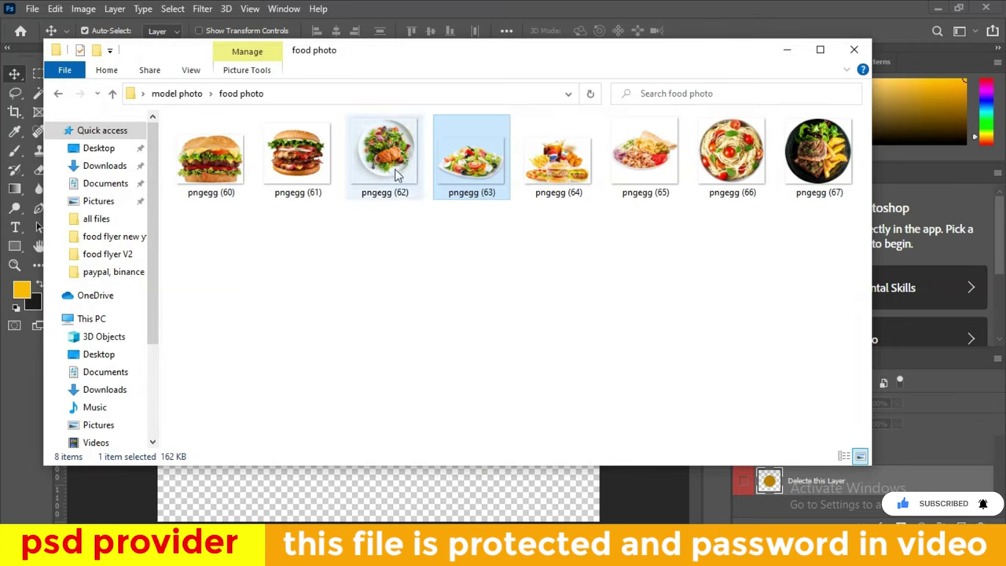
mouse_move(565, 166)
left_mouse_down()
mouse_move(346, 503)
mouse_move(385, 337)
left_mouse_up()
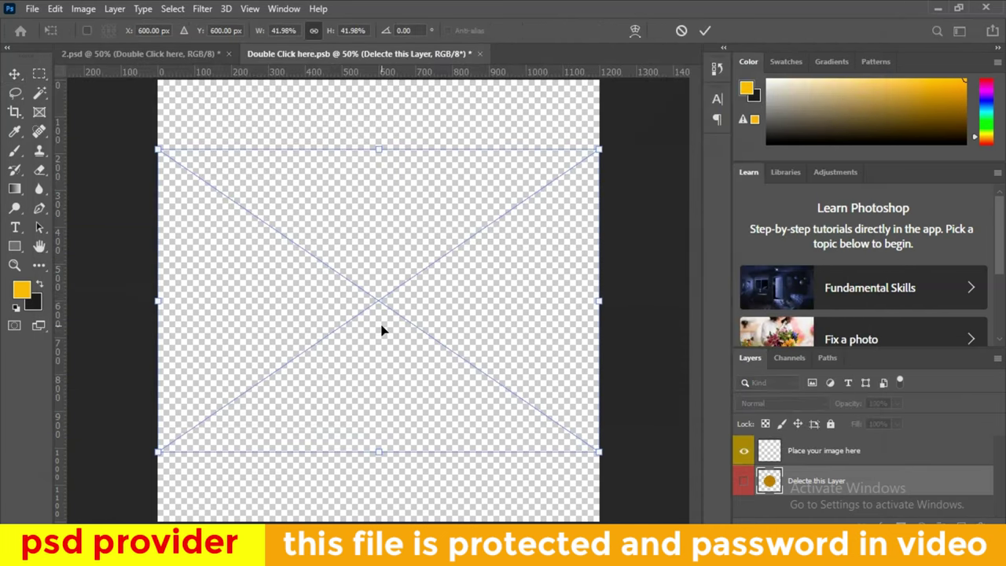
left_click_drag(599, 451, 549, 416)
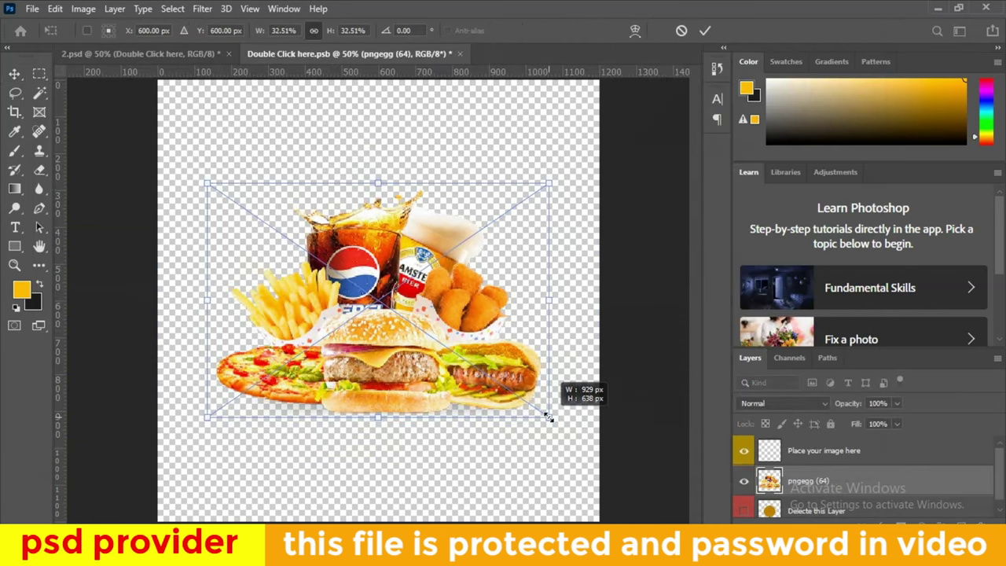
left_click(706, 31)
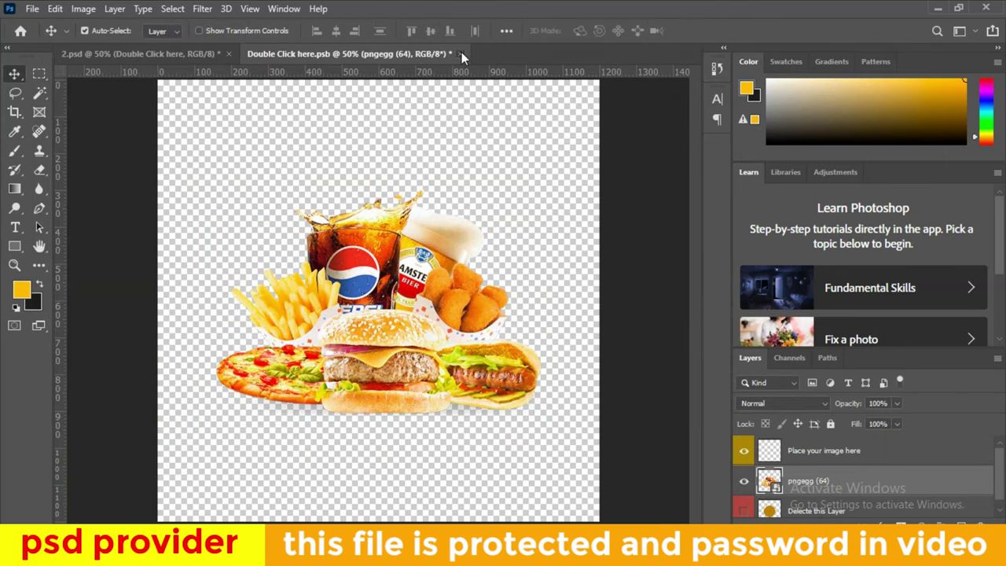
left_click(461, 54)
Save the contents, then shrink the combo photo and nudge it lower in the circle.
left_click(442, 215)
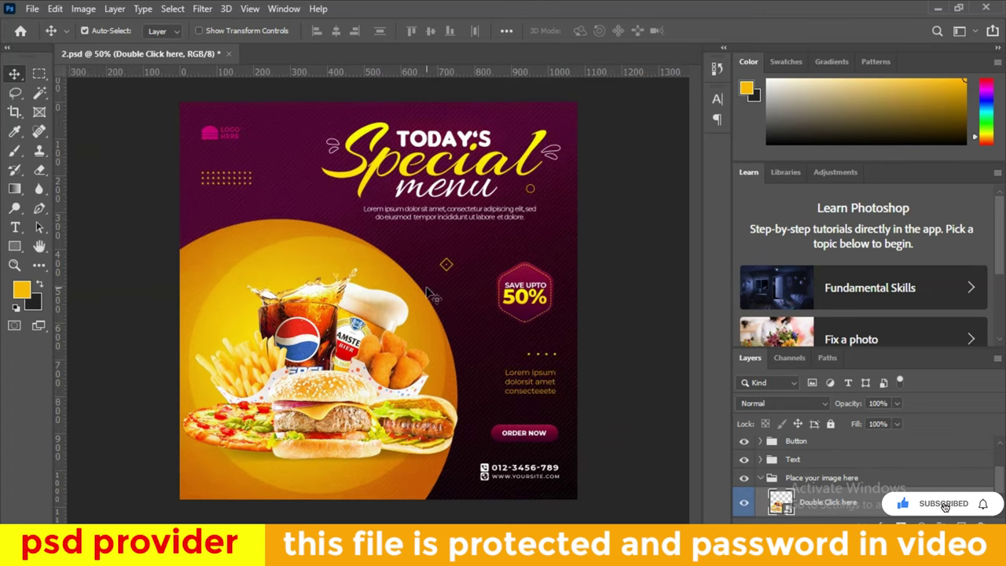
key("ctrl+t")
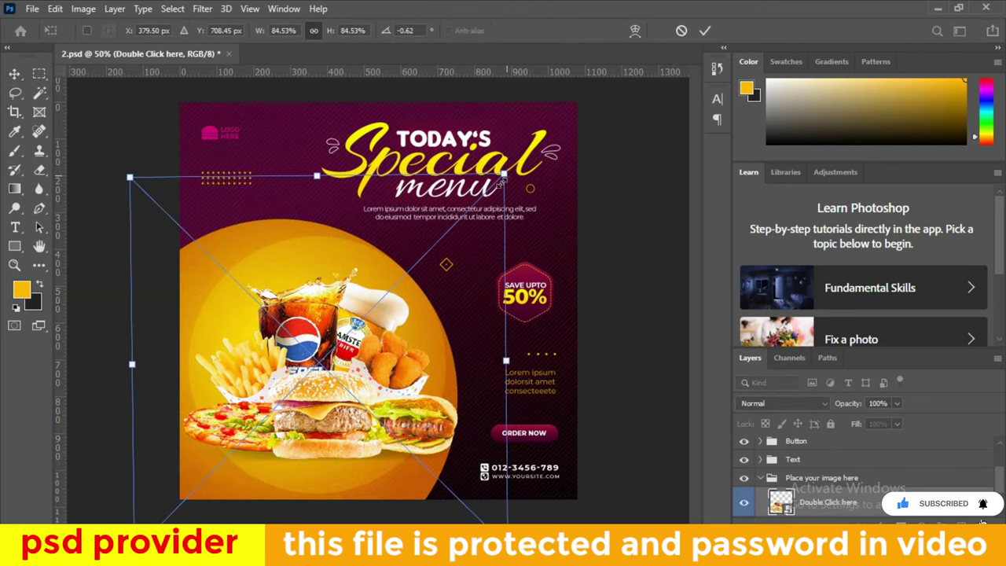
left_click_drag(504, 174, 473, 196)
left_click_drag(332, 355, 333, 363)
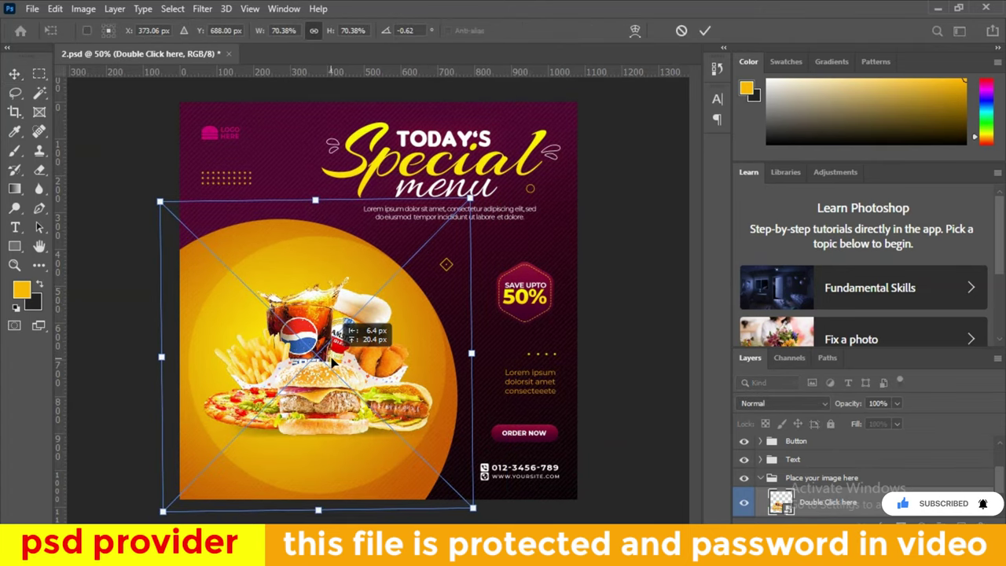
left_click(704, 30)
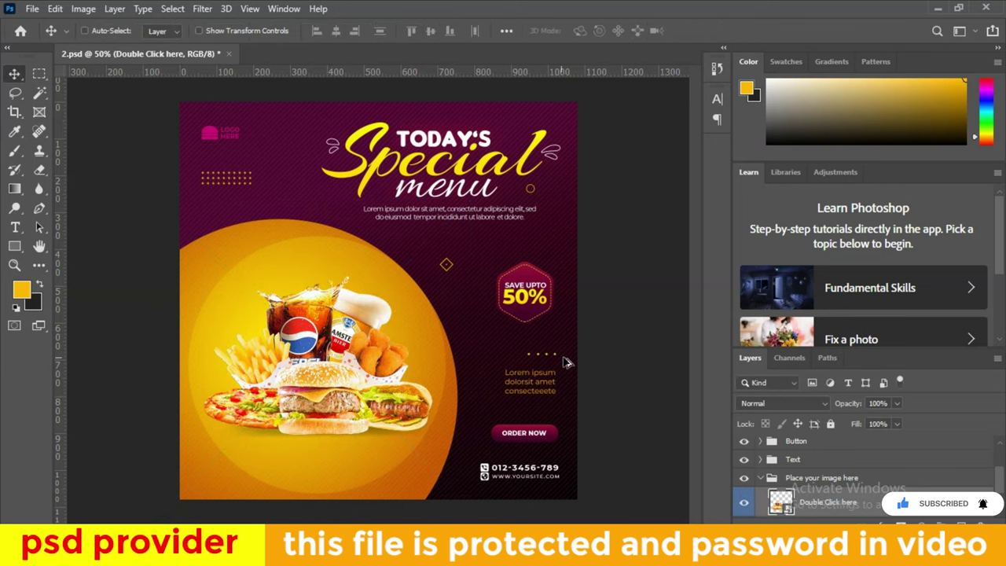
key("ctrl+0")
key("ctrl+plus")
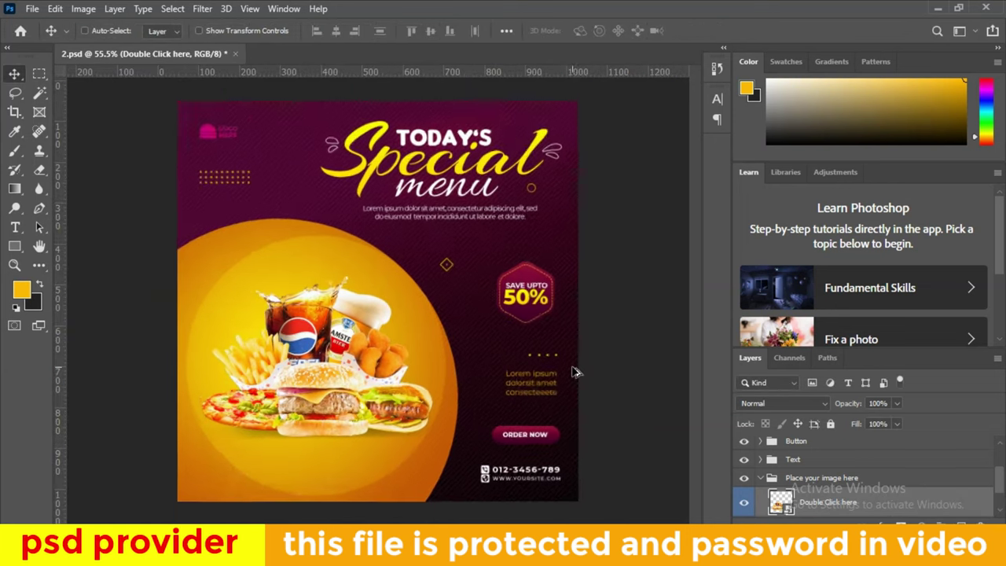
key("ctrl+minus")
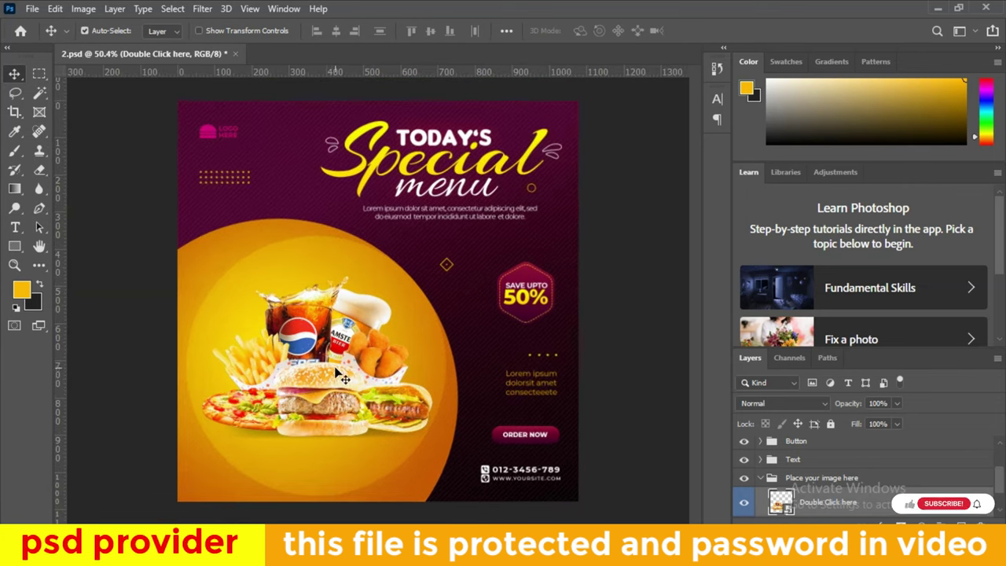
Close 2.psd without saving and return to the flyer templates folder.
left_click(235, 54)
left_click(492, 214)
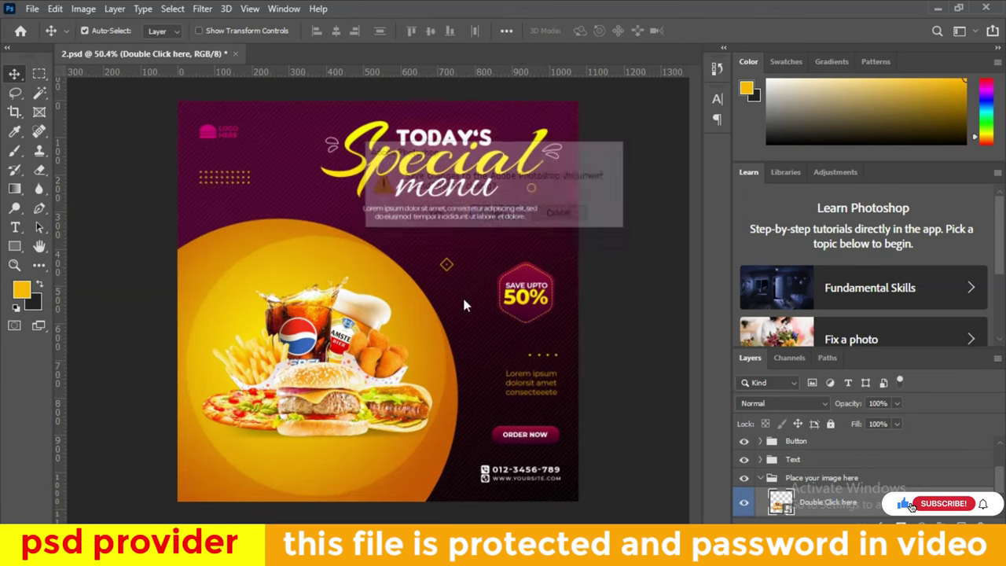
left_click(402, 492)
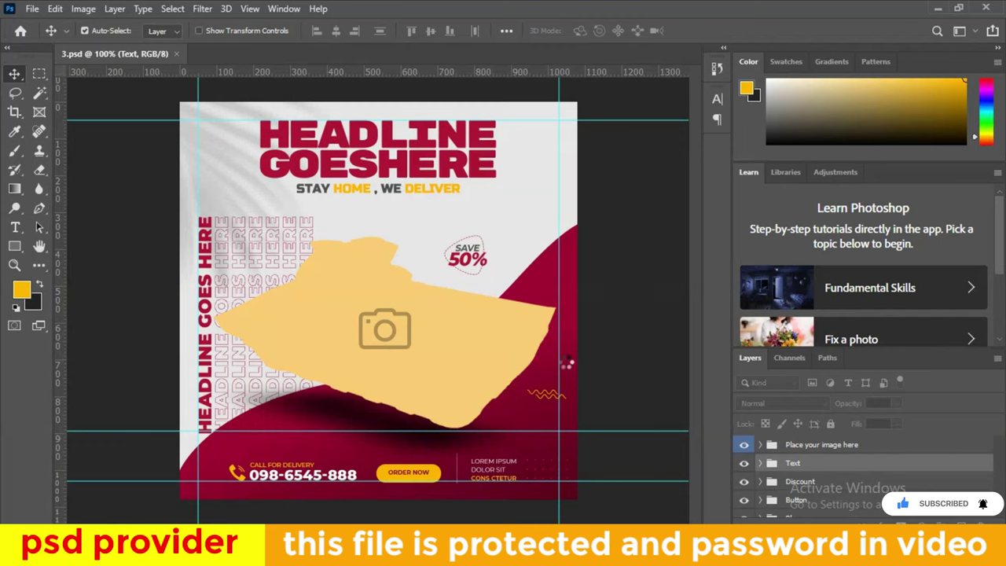
Open 3.psd's 'Double Click here' smart object and hide the torn-paper placeholder layer.
left_click(495, 371)
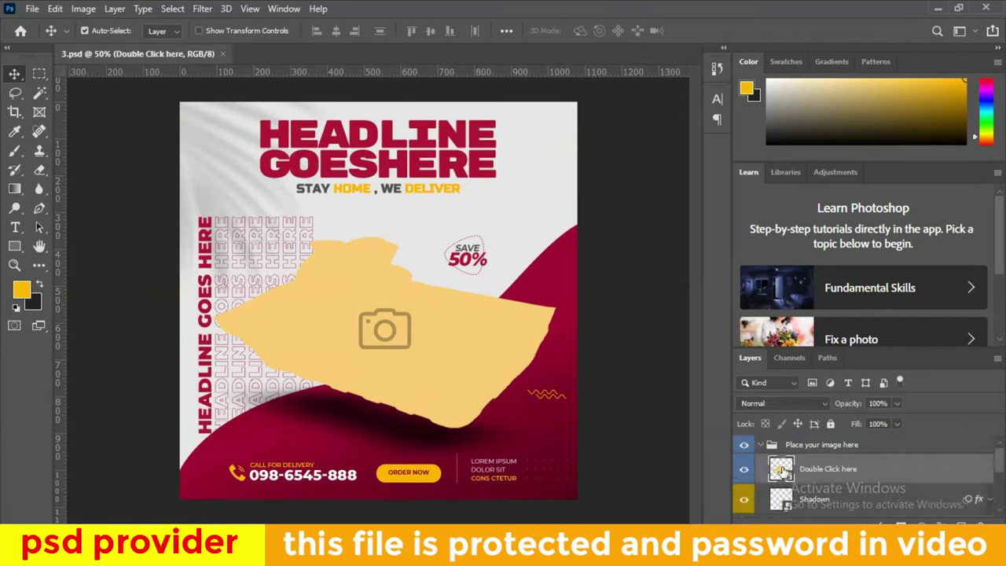
double_click(781, 470)
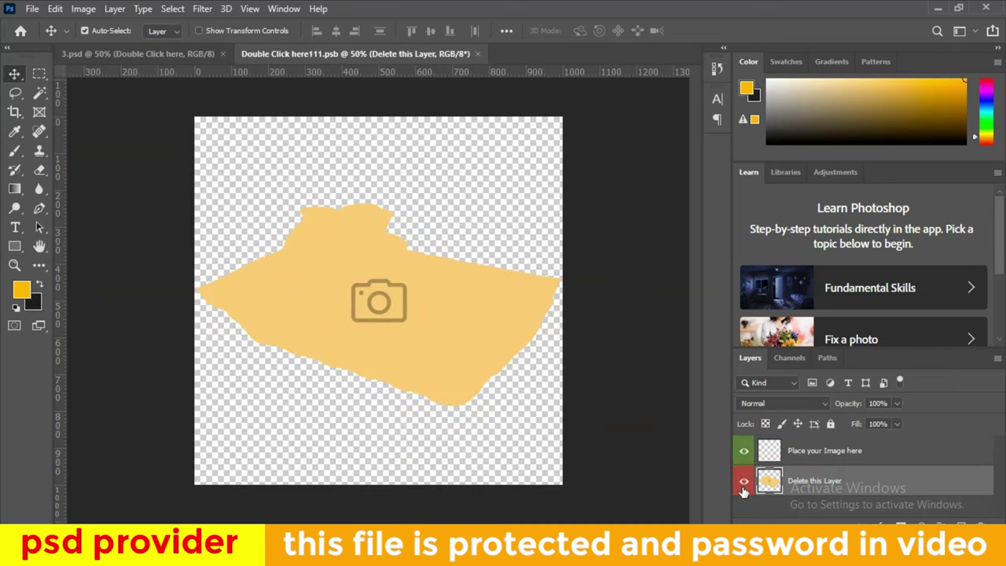
left_click(744, 481)
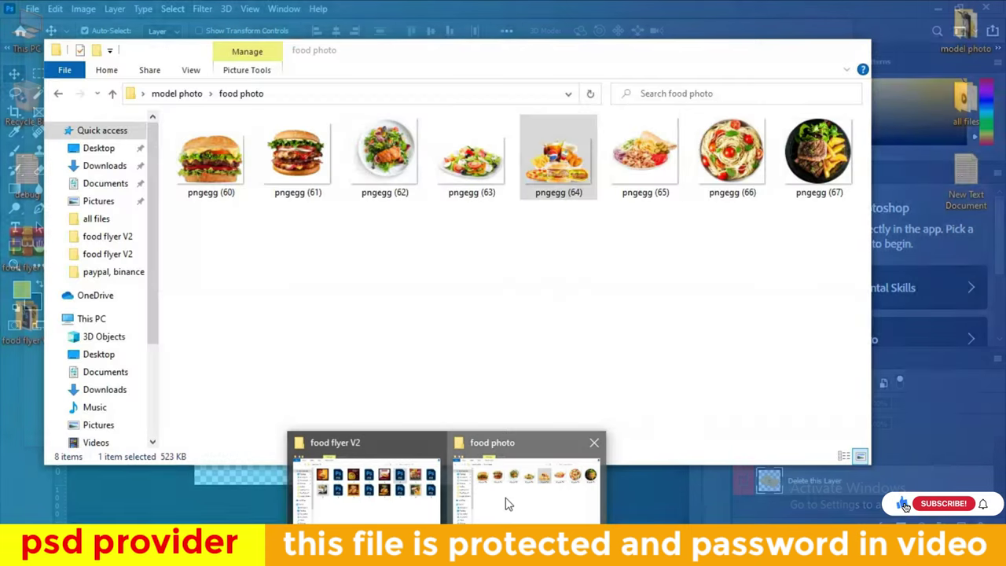
Place the pngegg (63) salad photo, scale it to fit, then close and save.
left_click(507, 503)
mouse_move(471, 154)
left_mouse_down()
mouse_move(339, 511)
mouse_move(373, 325)
left_mouse_up()
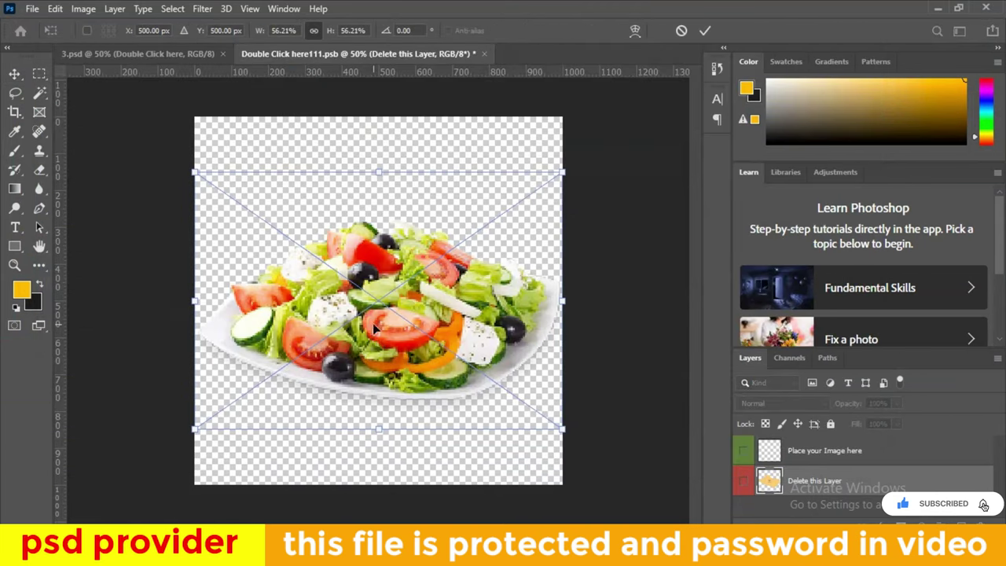
left_click_drag(562, 431, 523, 399)
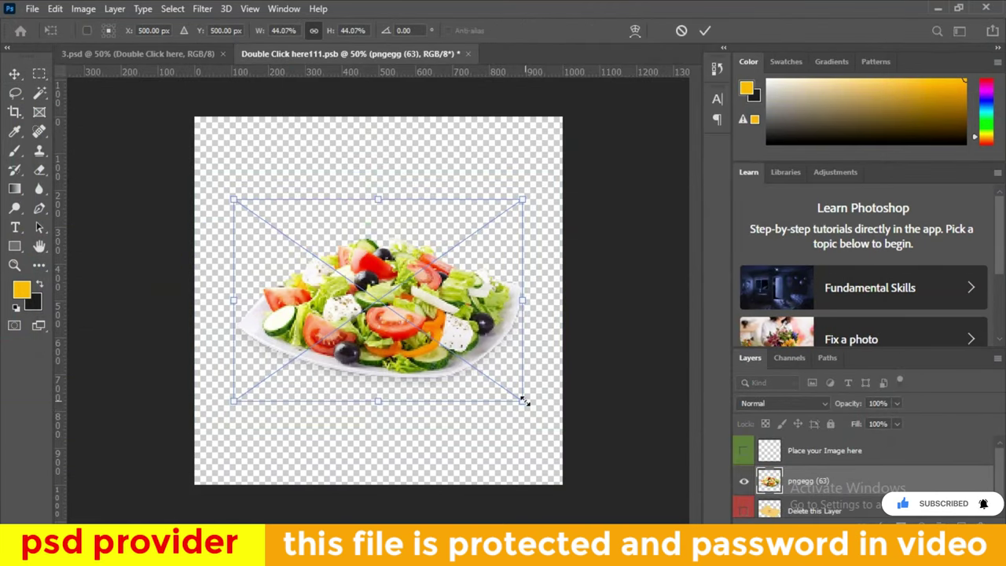
left_click(705, 30)
left_click(468, 54)
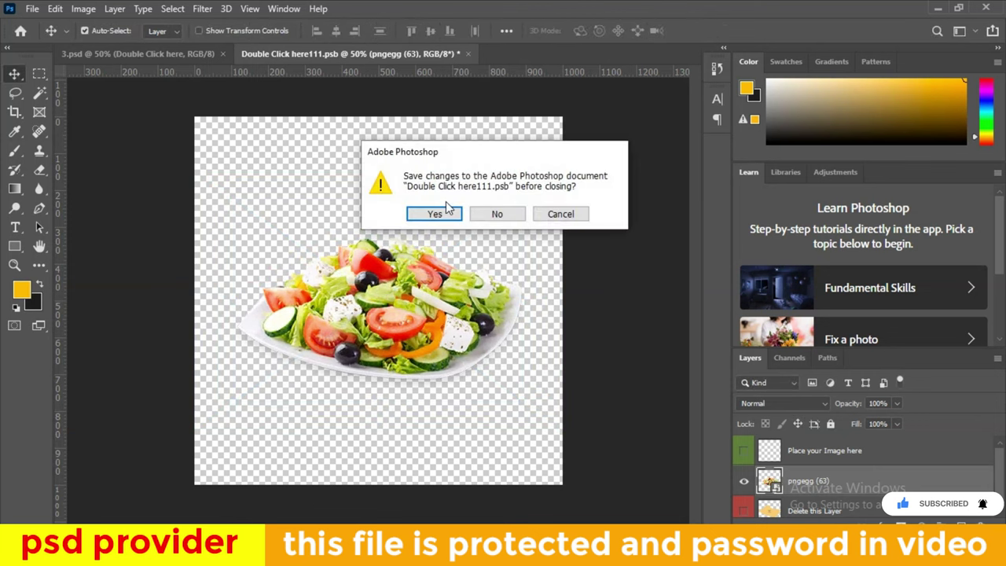
left_click(435, 214)
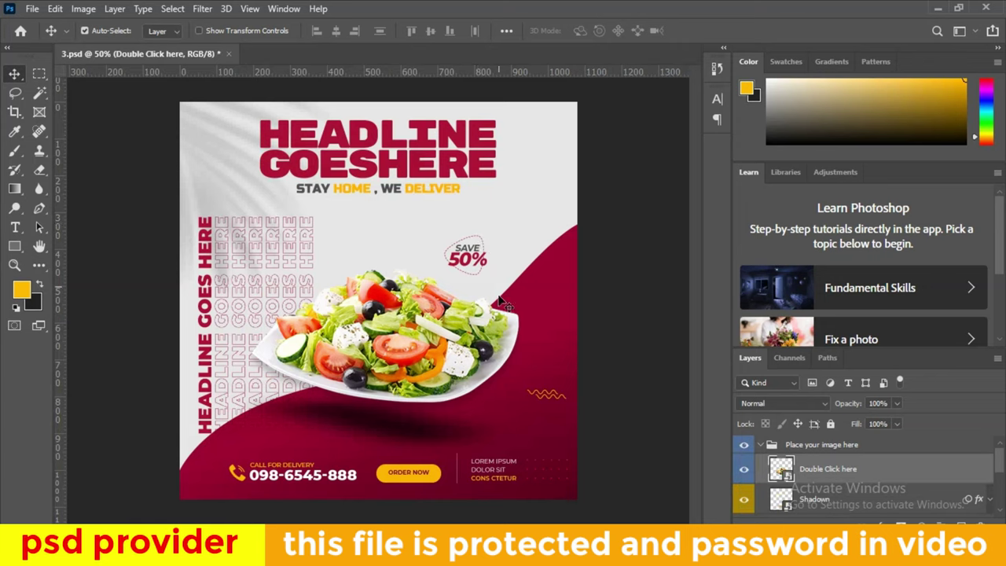
Fit 3.psd on screen, zoom to review the salad, then close it without saving.
key("ctrl+0")
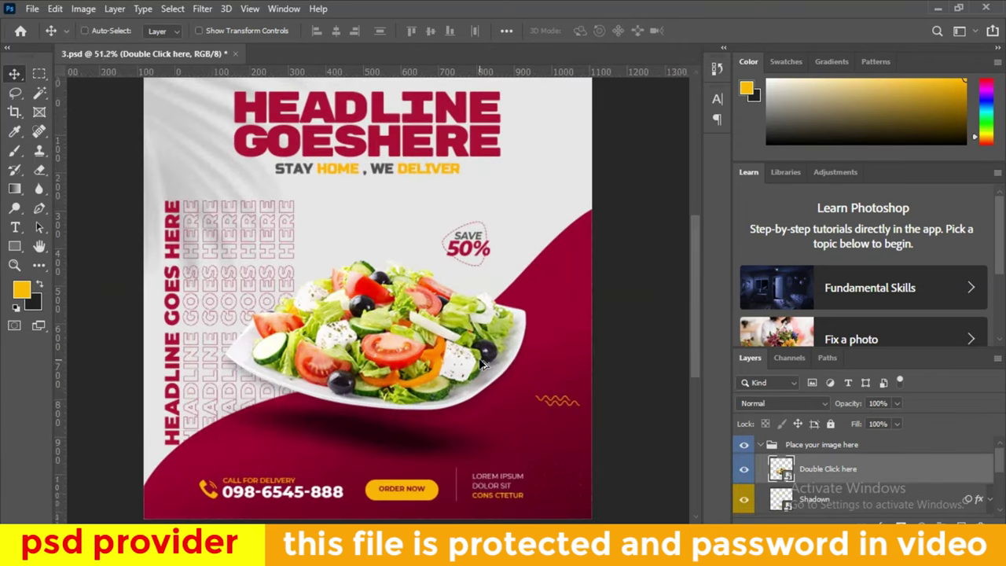
scroll(478, 358, "down", 1)
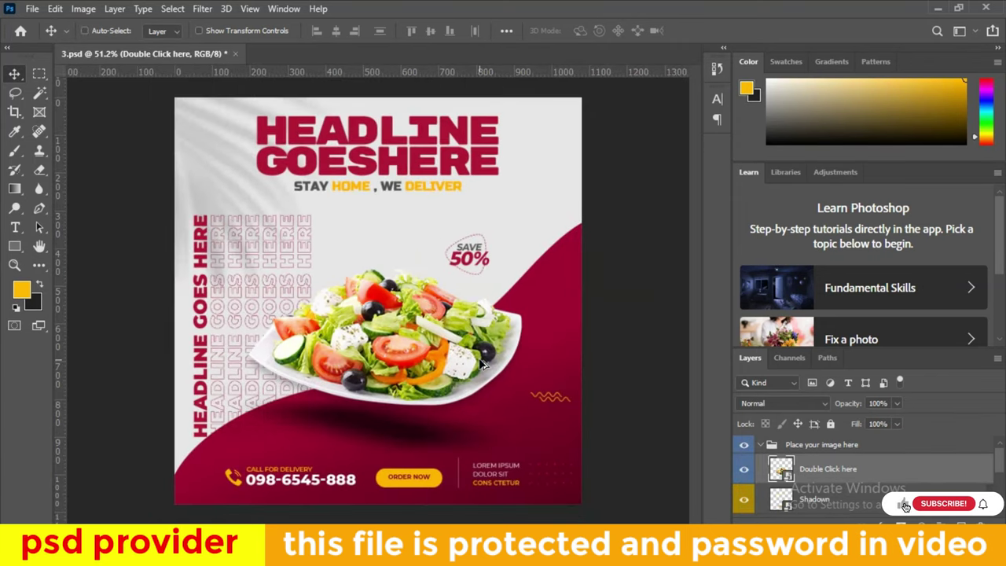
scroll(478, 357, "down", 1)
scroll(478, 357, "down", 1)
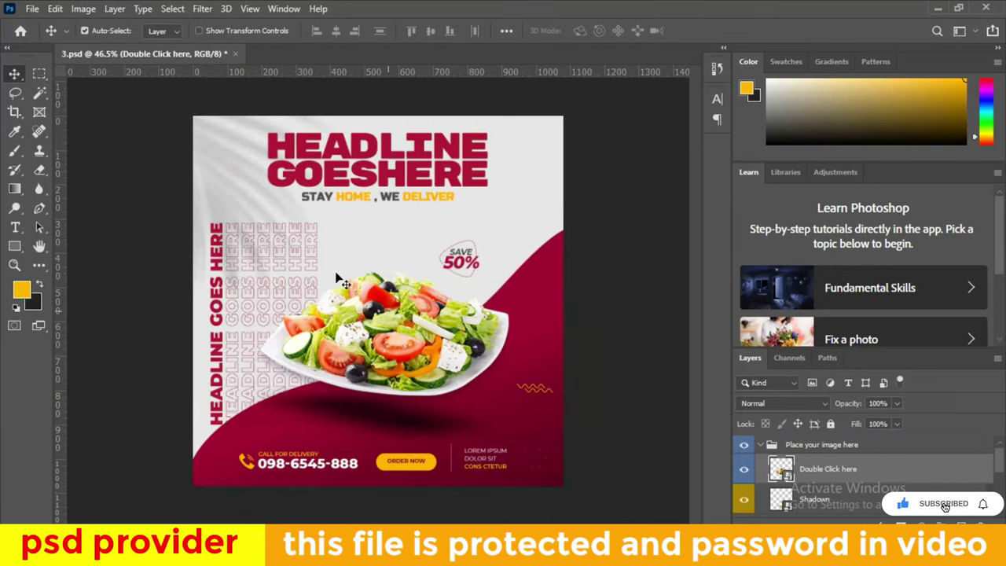
left_click(236, 52)
left_click(503, 215)
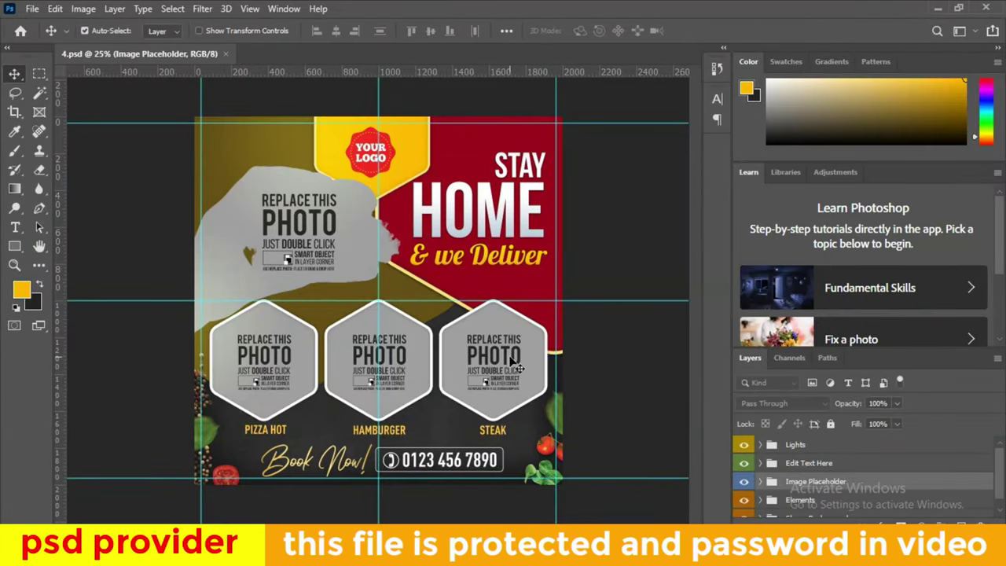
Hide guides, open the middle hexagon's Replace Me Please smart object, and hide its placeholder art.
key("ctrl")
key("ctrl+semicolon")
scroll(384, 310, "down", 2)
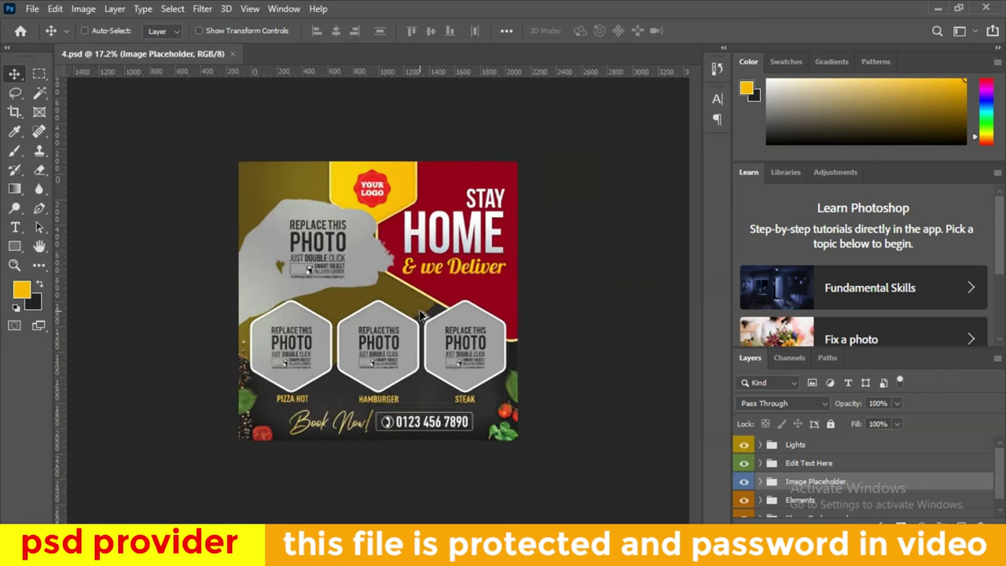
scroll(383, 310, "up", 3)
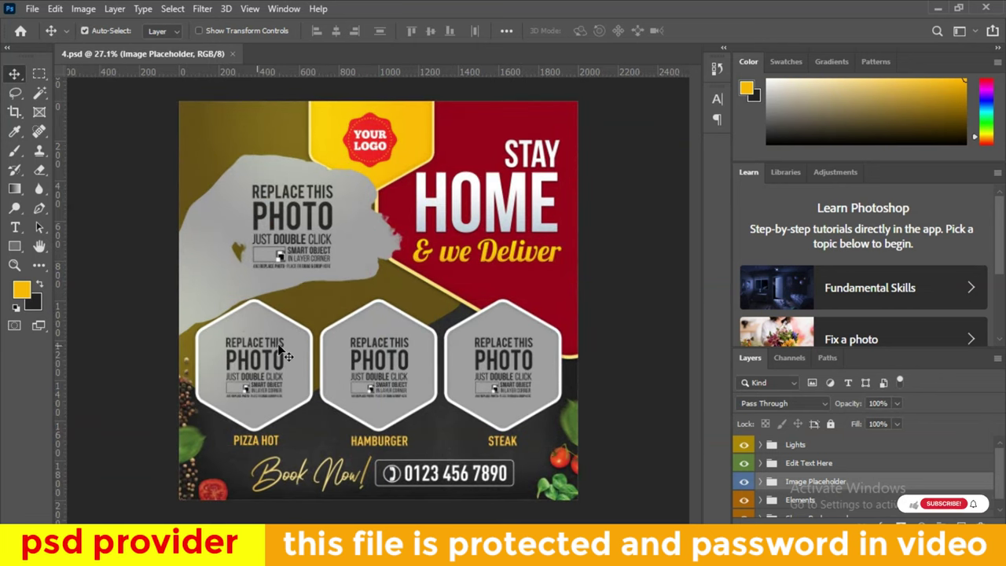
left_click(396, 375)
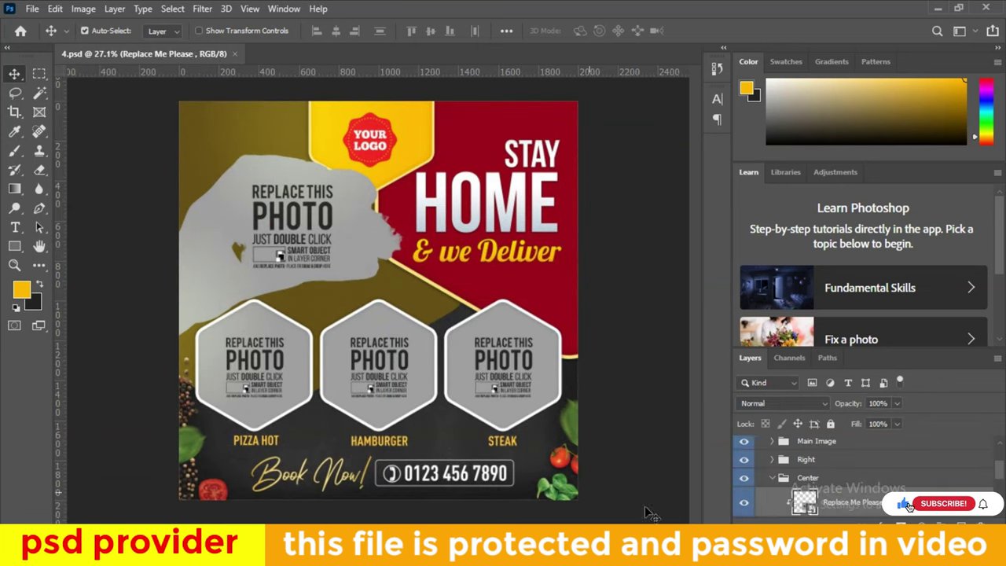
double_click(805, 503)
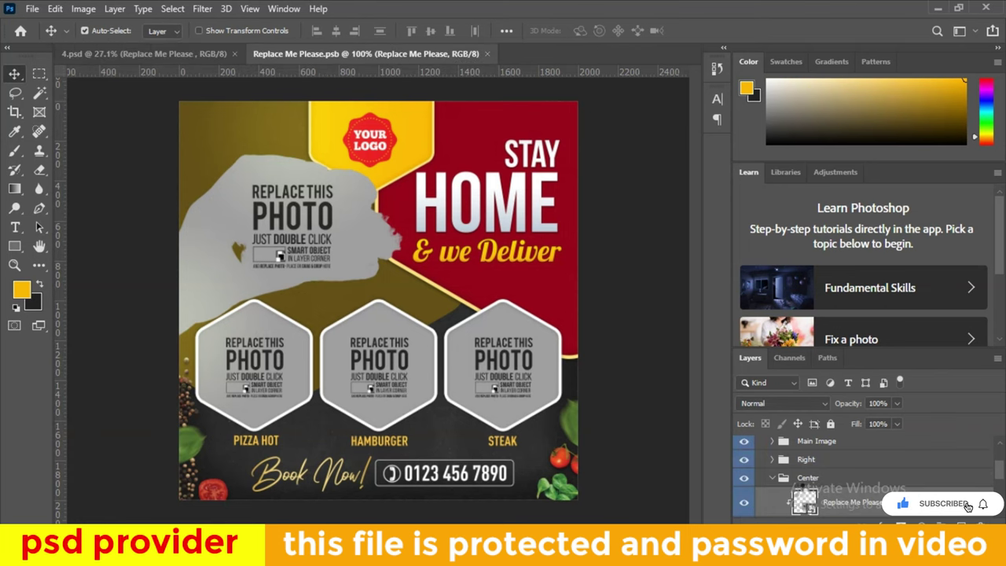
left_click(744, 452)
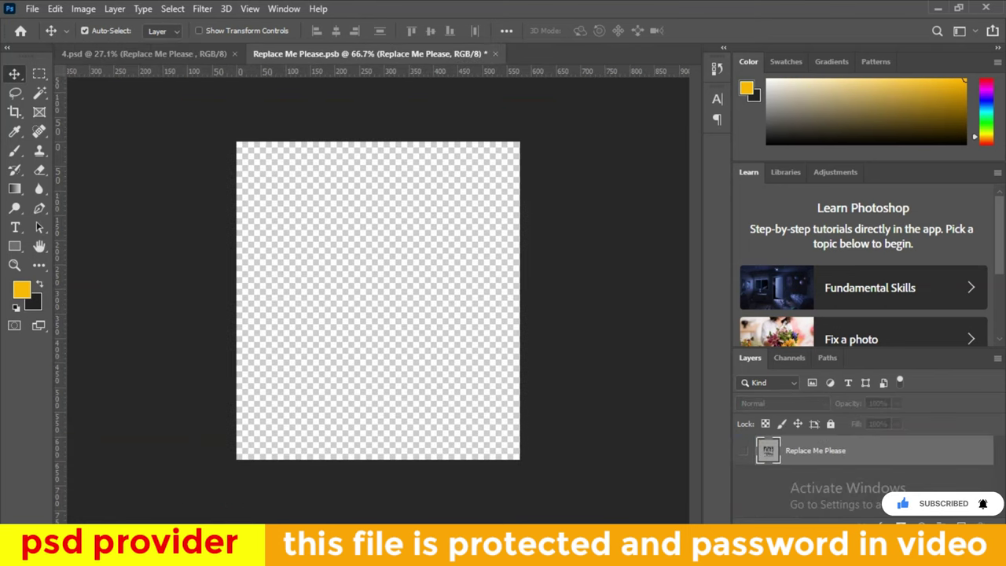
Place the pngegg (60) burger photo, shrink it slightly, then close and save.
left_click(518, 506)
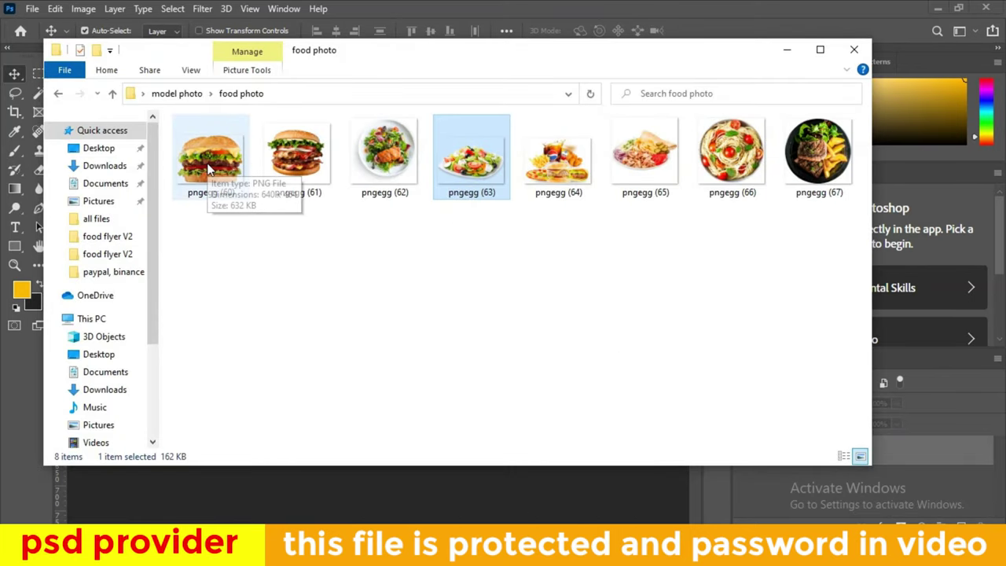
mouse_move(208, 169)
left_mouse_down()
mouse_move(337, 511)
mouse_move(368, 303)
left_mouse_up()
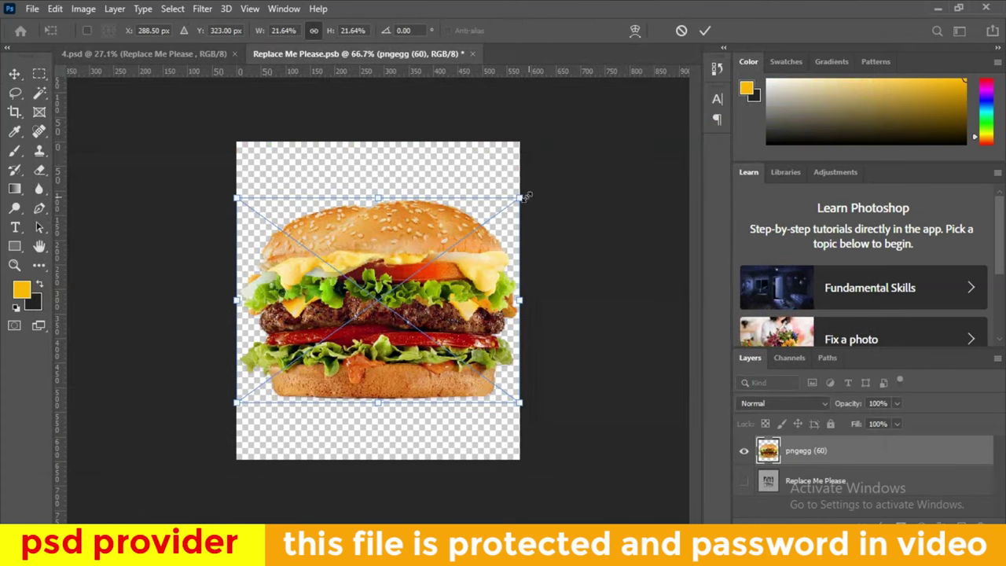
left_click_drag(513, 210, 503, 211)
key("Return")
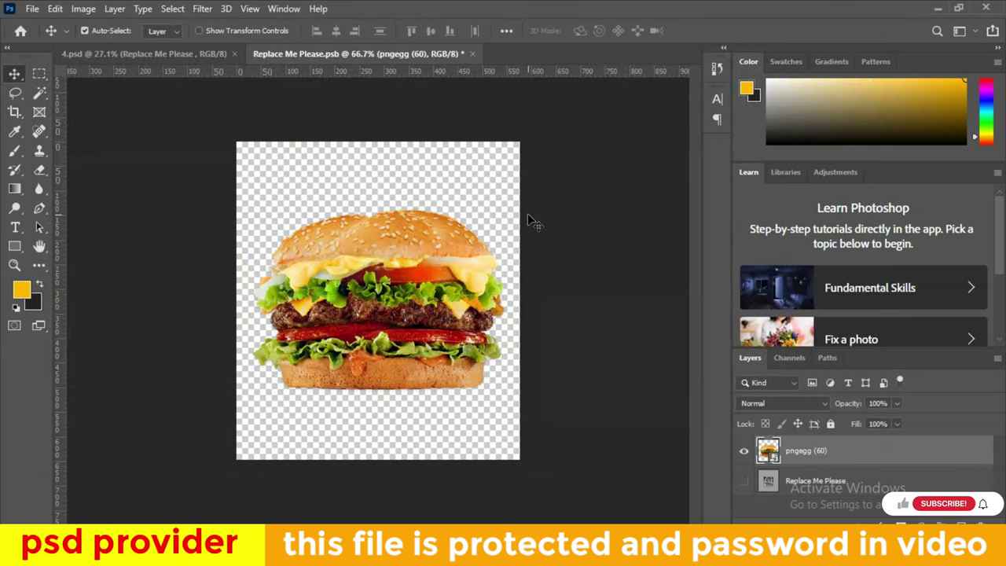
left_click(471, 54)
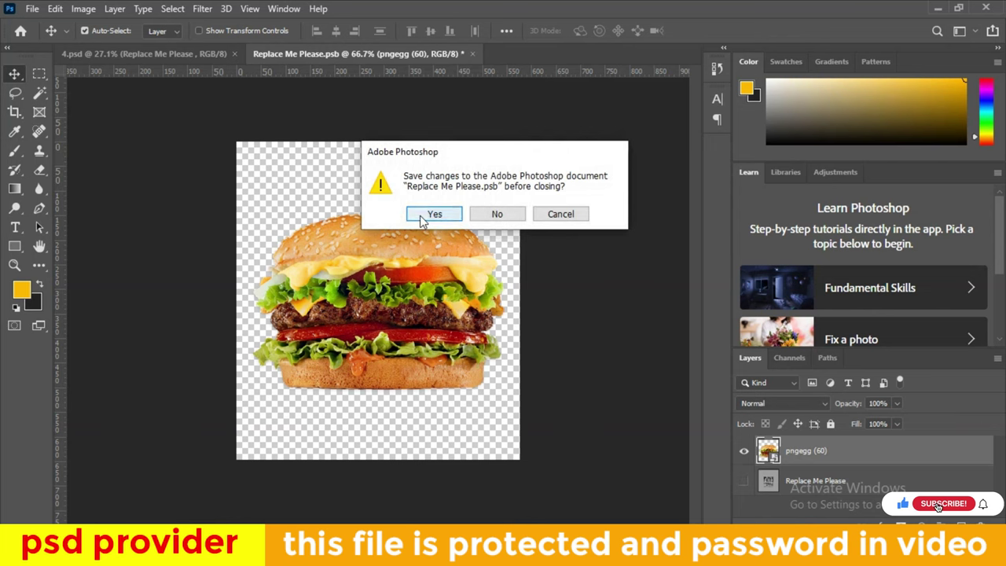
left_click(420, 216)
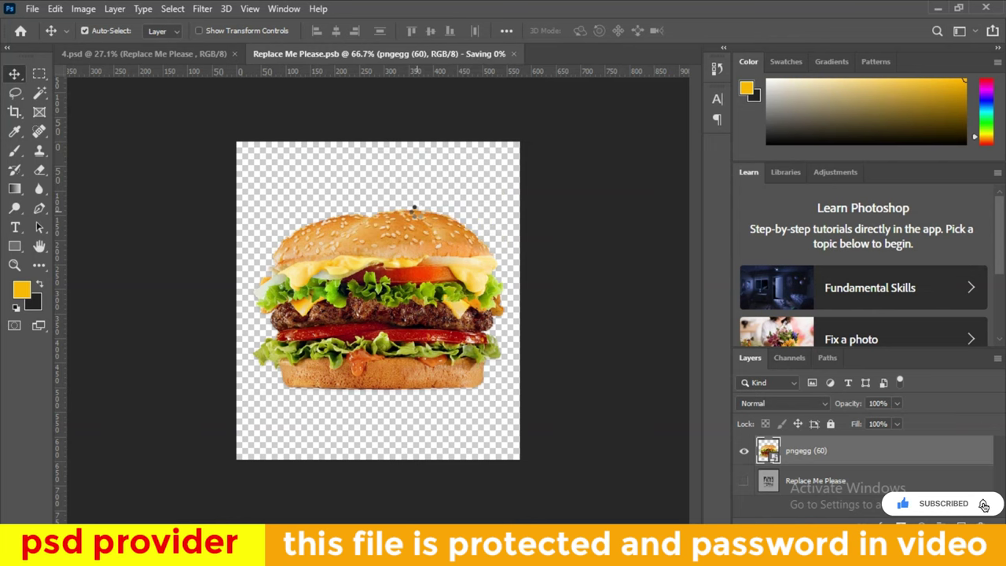
Review the burger in the HAMBURGER hexagon, then close 4.psd without saving.
scroll(369, 395, "up", 1)
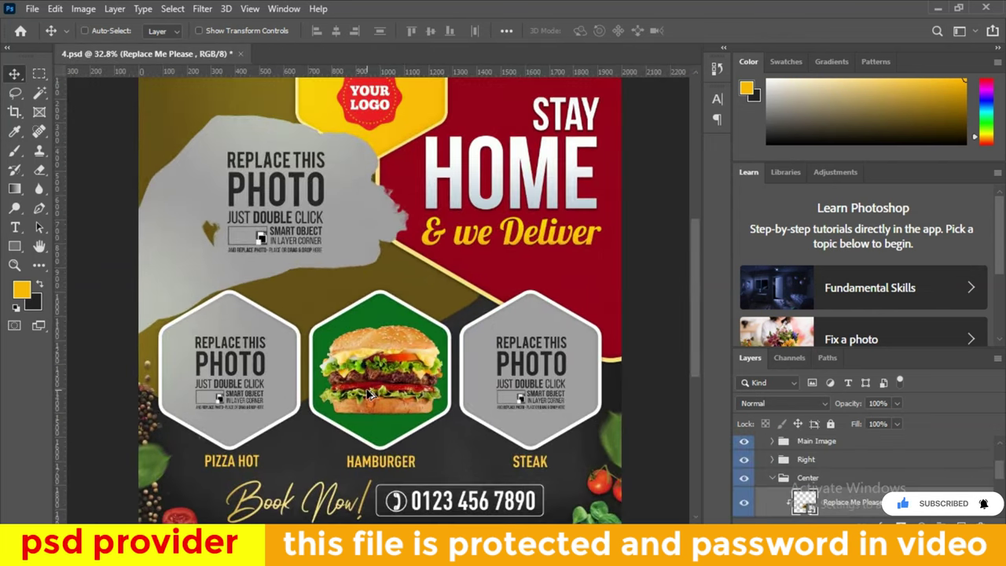
scroll(365, 364, "left", 1)
scroll(378, 350, "down", 1)
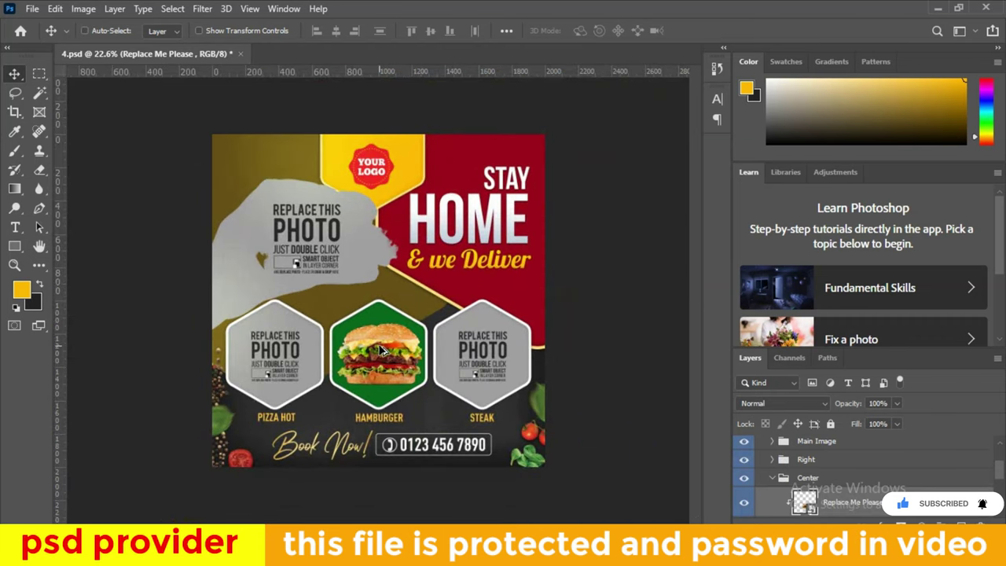
scroll(383, 373, "down", 1)
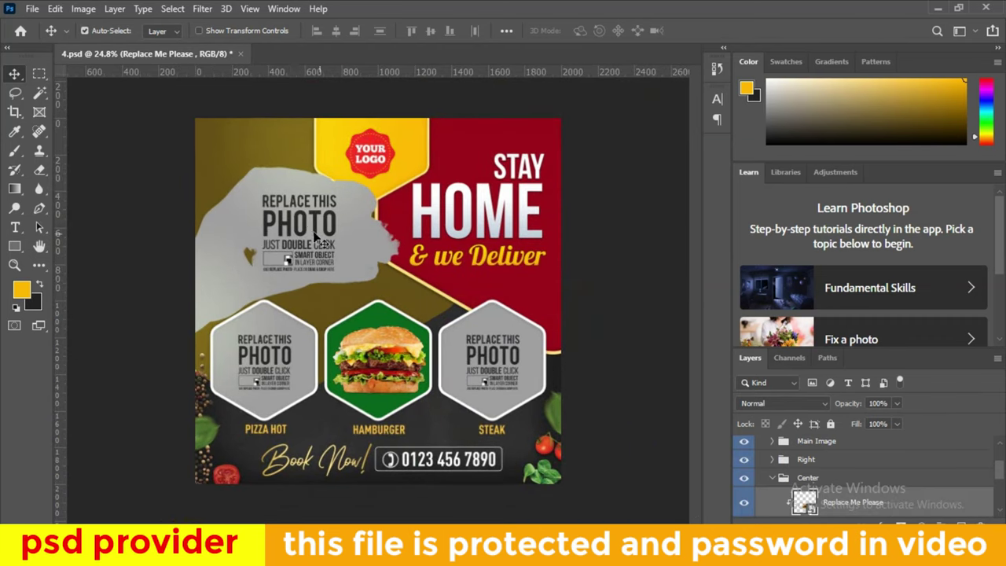
scroll(522, 388, "down", 1)
scroll(490, 359, "up", 1)
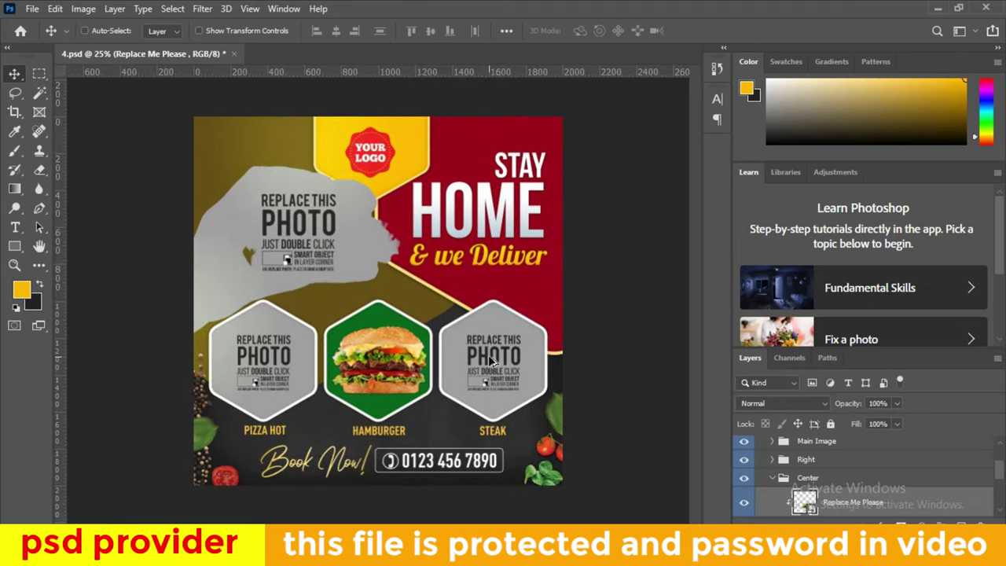
left_click(233, 54)
left_click(505, 215)
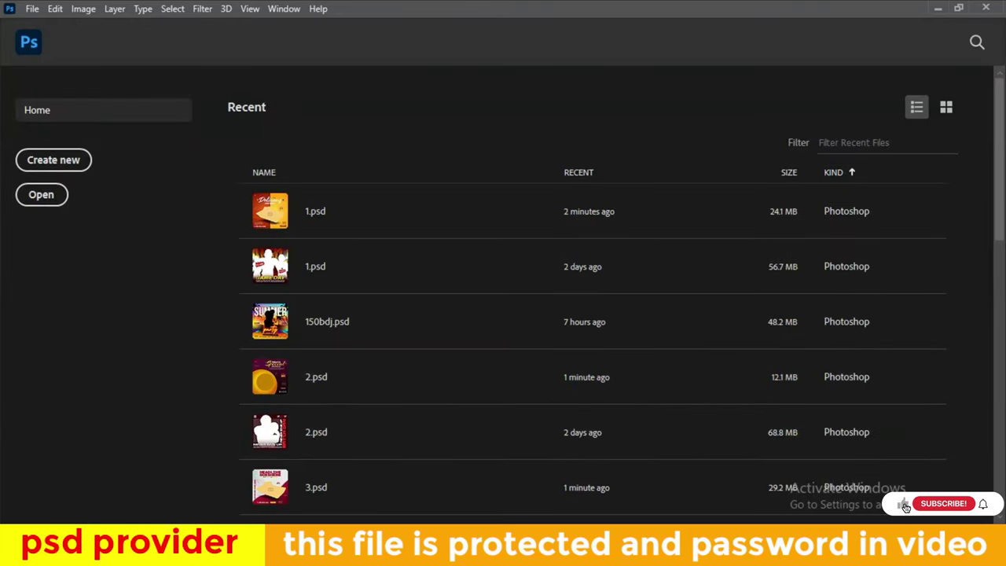
left_click(410, 503)
Open 5.psd, select its BG layer, and dismiss the background colour picker unchanged.
double_click(269, 224)
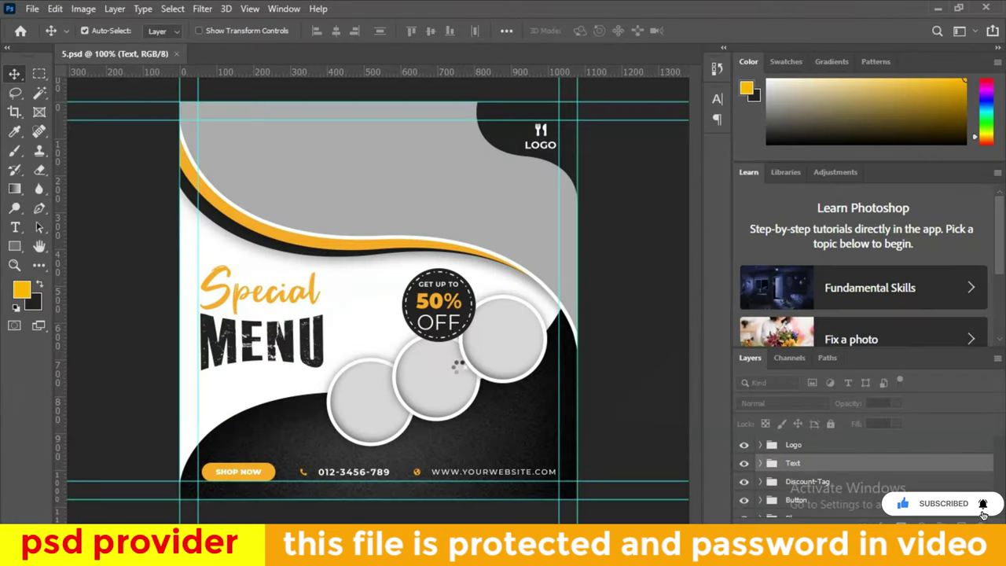
left_click(493, 345)
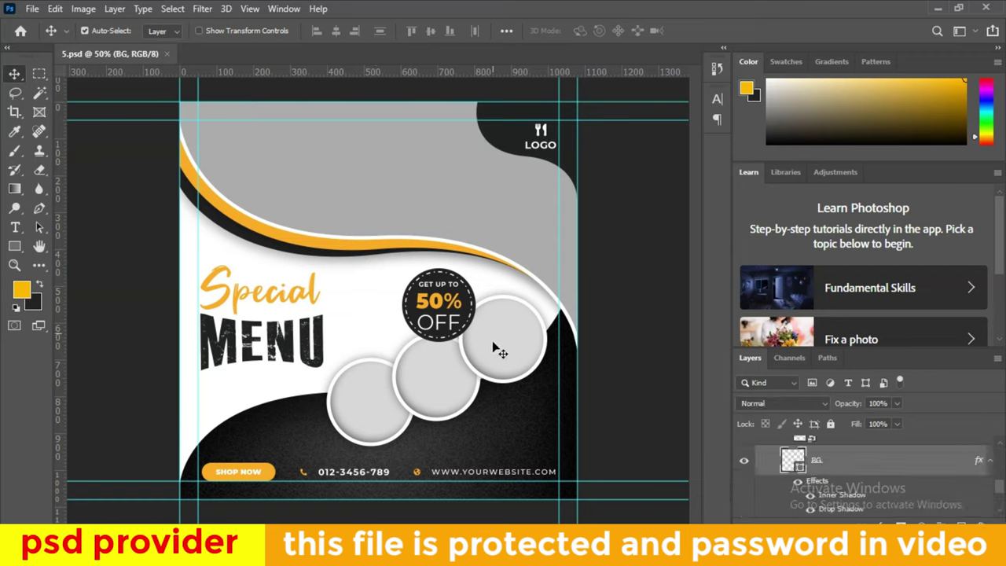
double_click(792, 460)
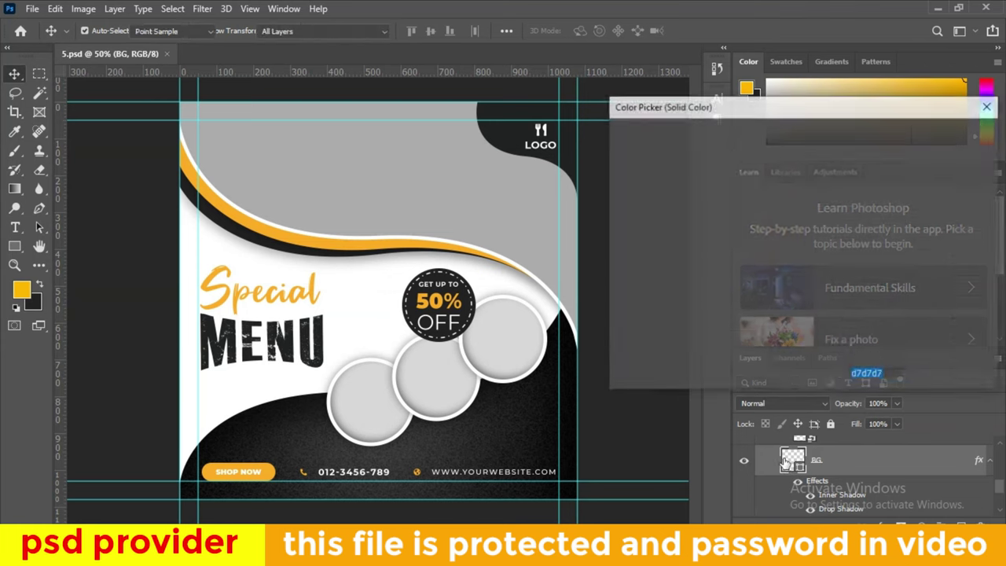
left_click(960, 162)
scroll(767, 504, "up", 1)
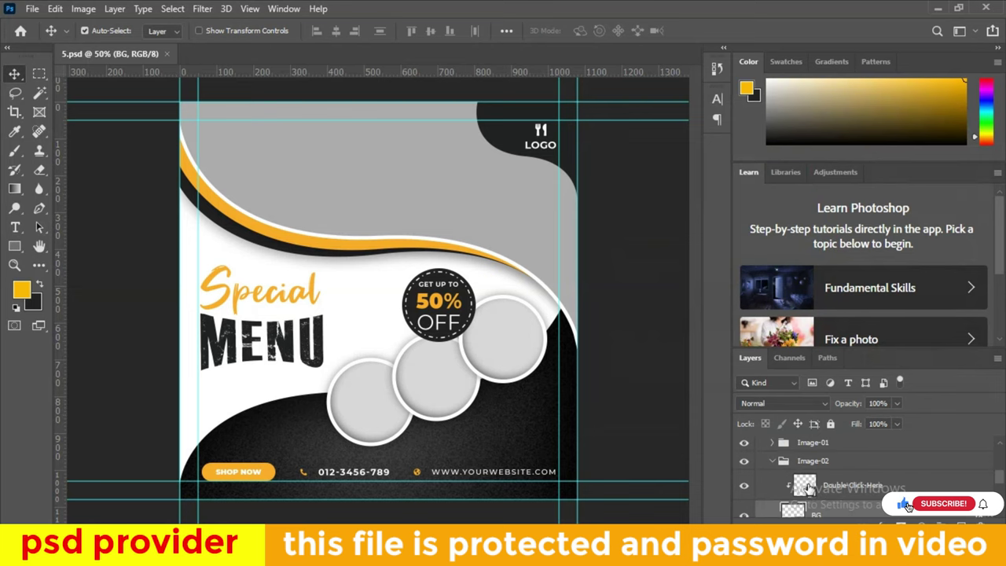
Open the round placeholder's contents and drag in the pngegg (66) pasta photo.
double_click(805, 485)
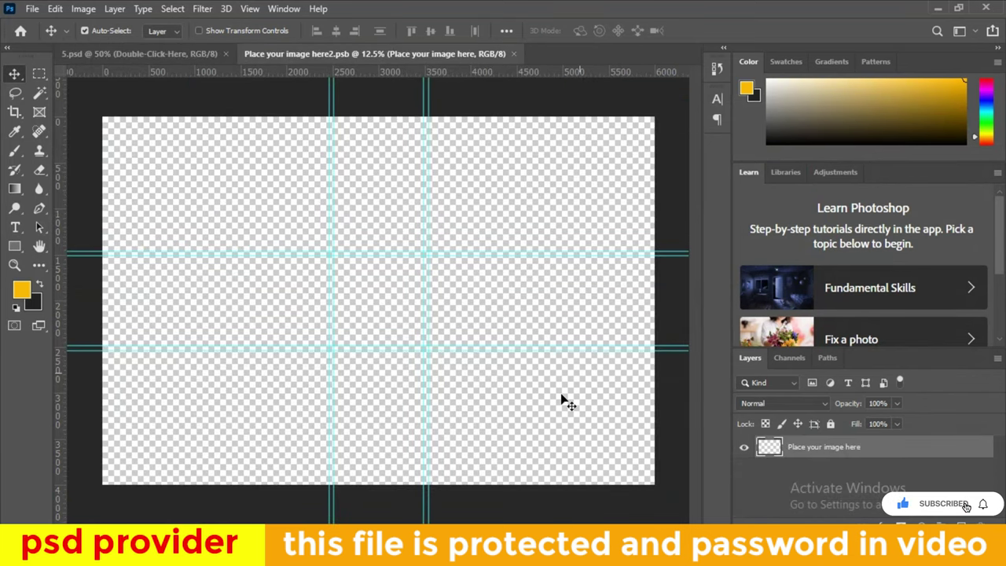
left_click(491, 495)
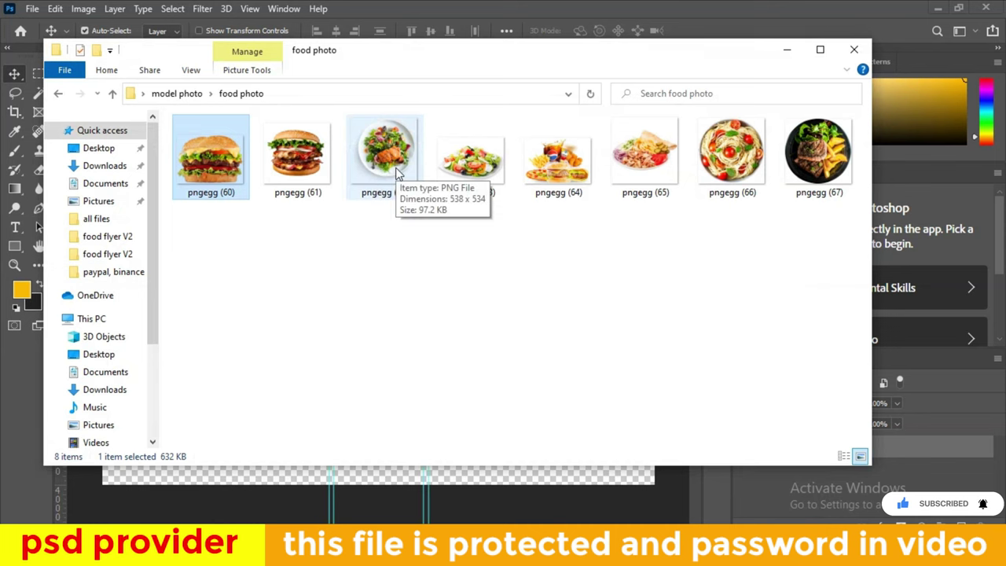
mouse_move(740, 164)
left_mouse_down()
mouse_move(710, 261)
mouse_move(419, 323)
left_mouse_up()
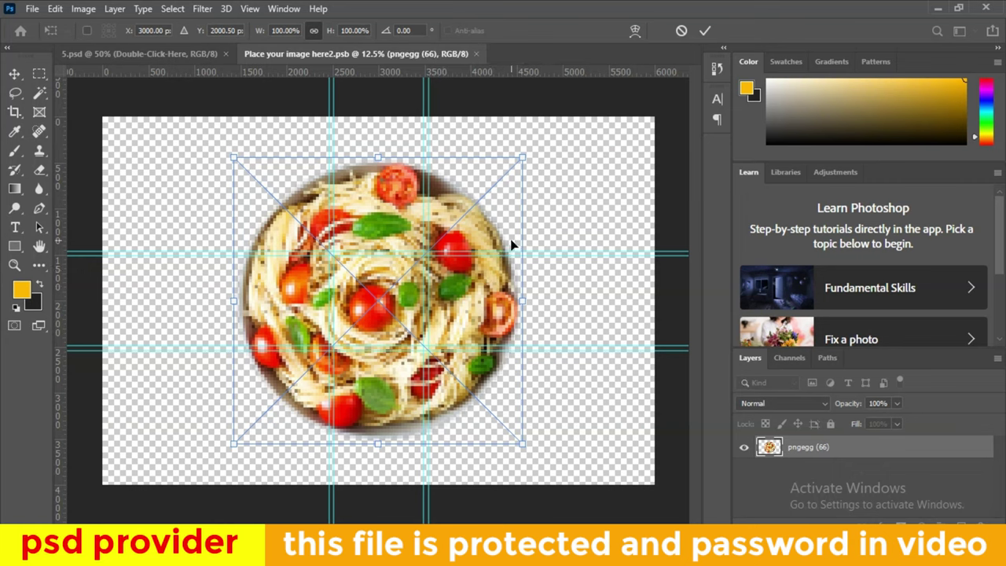
Scale the pasta to 33.67%, commit it, and save the placeholder back into the flyer.
left_click_drag(519, 157, 428, 250)
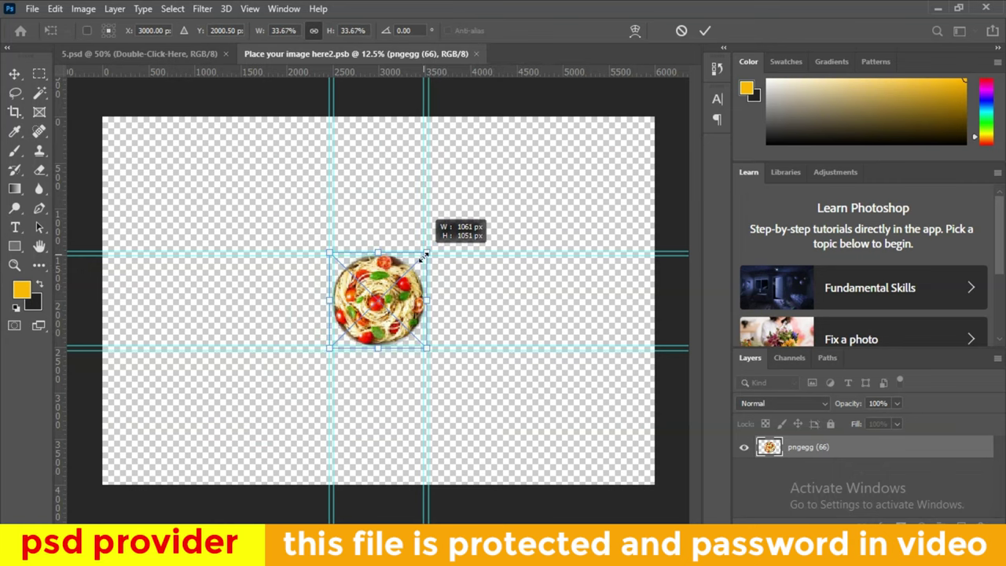
scroll(431, 319, "up", 2)
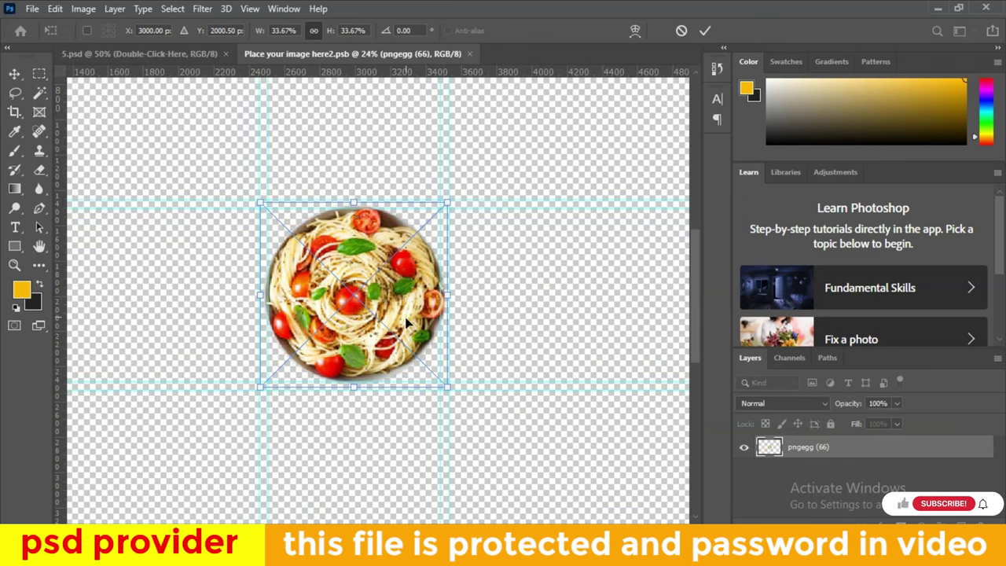
left_click(705, 31)
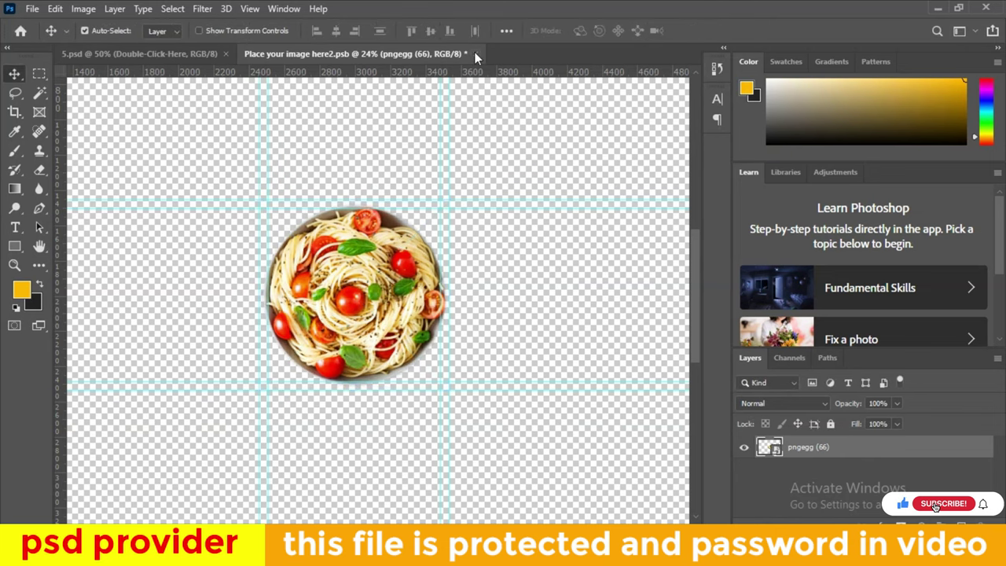
left_click(475, 53)
left_click(435, 214)
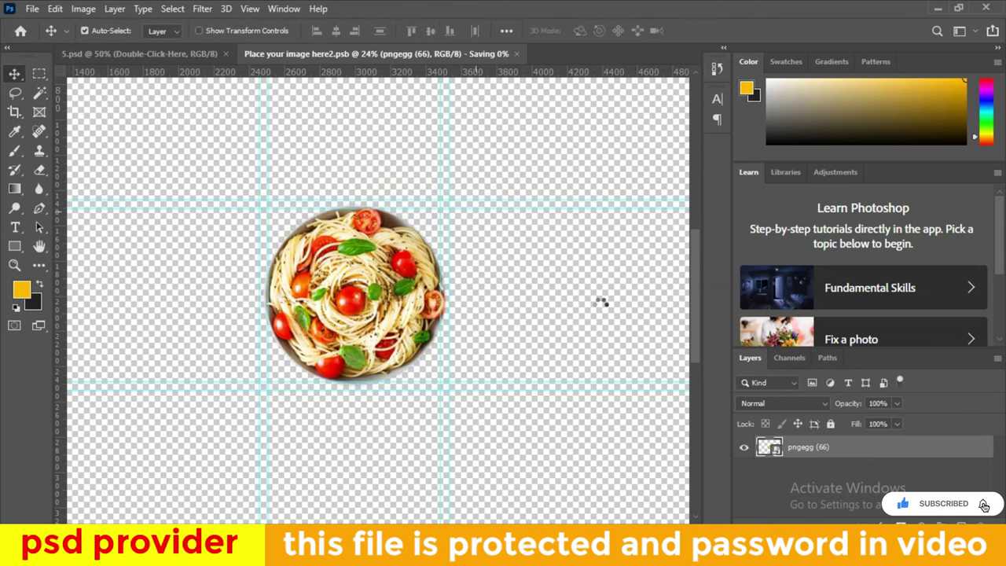
Enlarge the pasta photo with Free Transform so it fills the round frame.
scroll(512, 340, "down", 2)
scroll(548, 369, "up", 3)
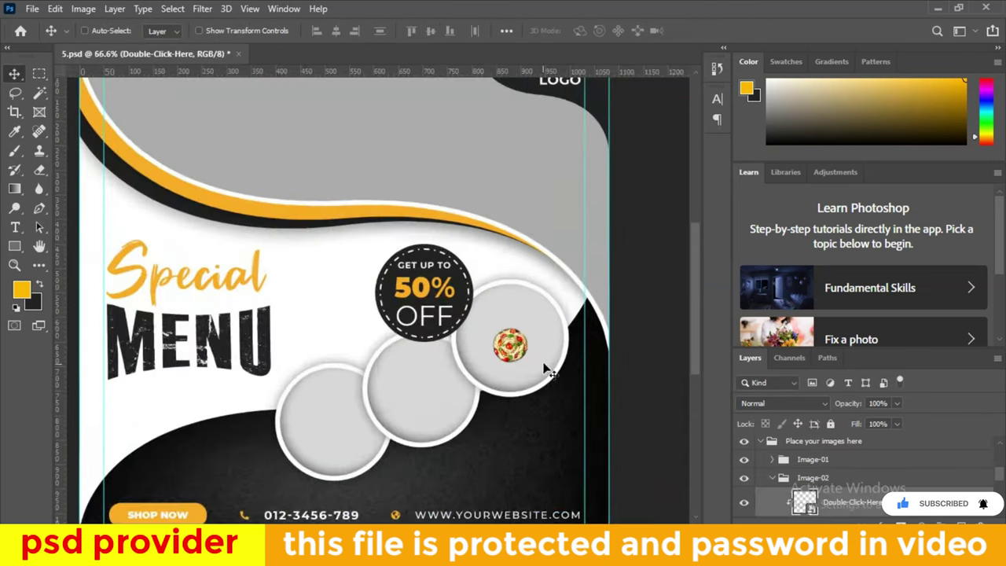
key("ctrl+t")
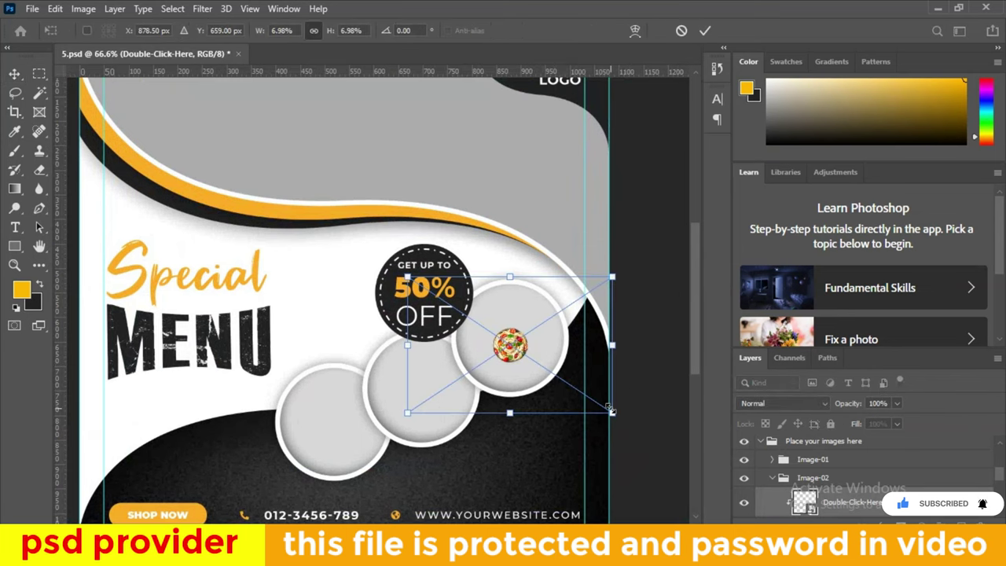
left_click_drag(622, 421, 725, 511)
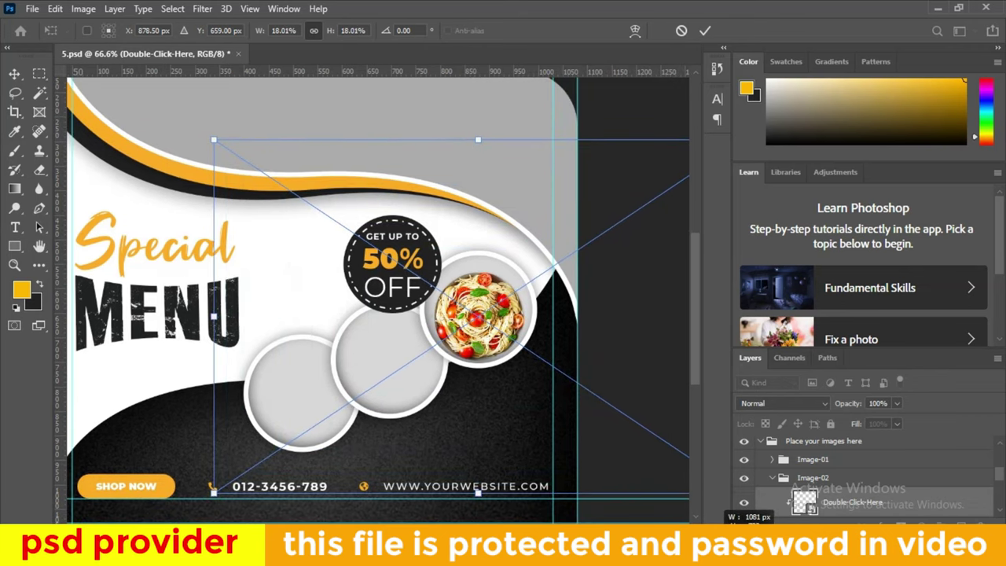
left_click_drag(727, 510, 548, 282)
Nudge the pasta slightly up into the circle beside the 50% OFF badge and commit.
scroll(546, 277, "up", 3)
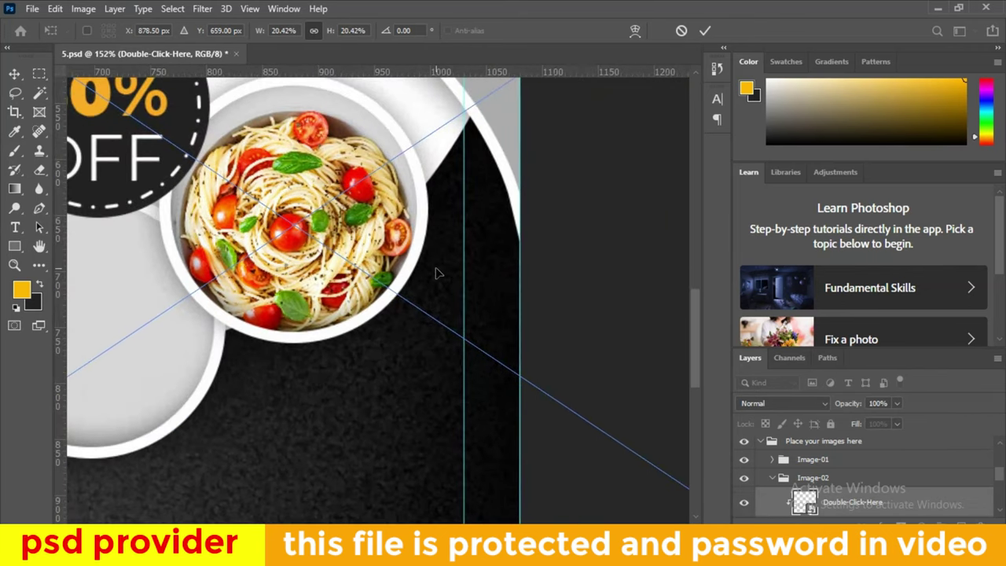
scroll(471, 290, "up", 1)
mouse_move(382, 297)
left_mouse_down()
mouse_move(386, 280)
mouse_move(407, 275)
left_mouse_up()
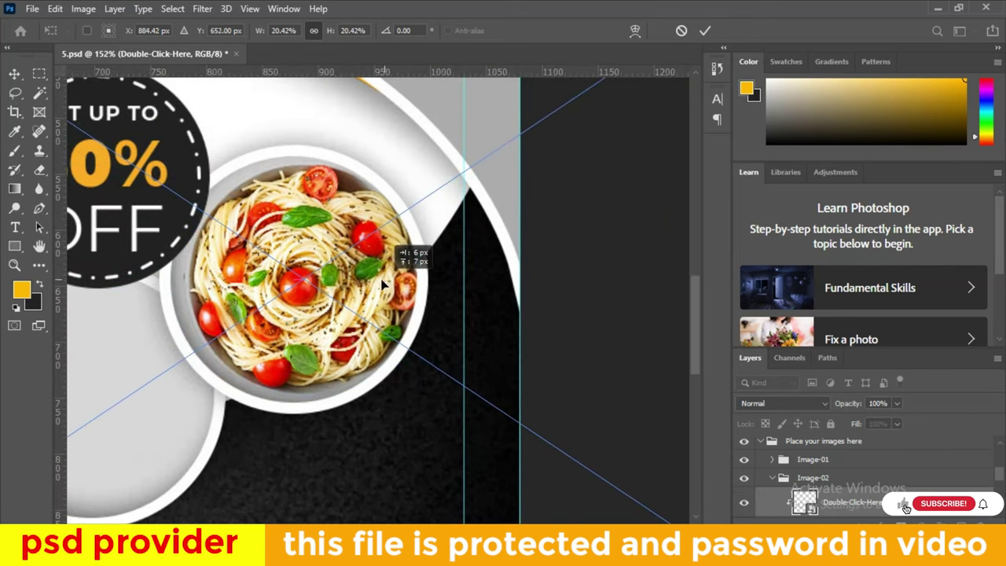
scroll(407, 274, "down", 3)
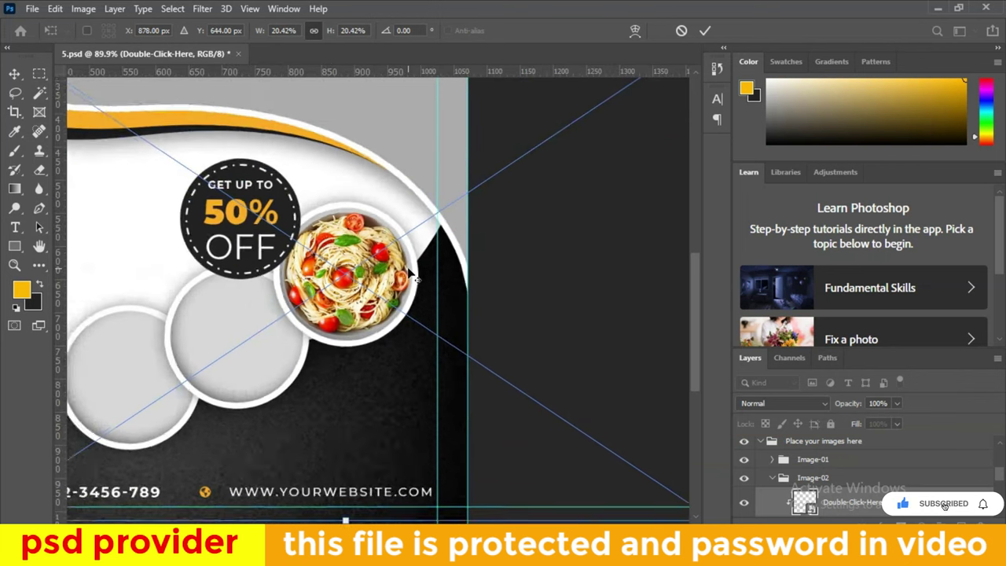
scroll(407, 275, "down", 3)
left_click(705, 30)
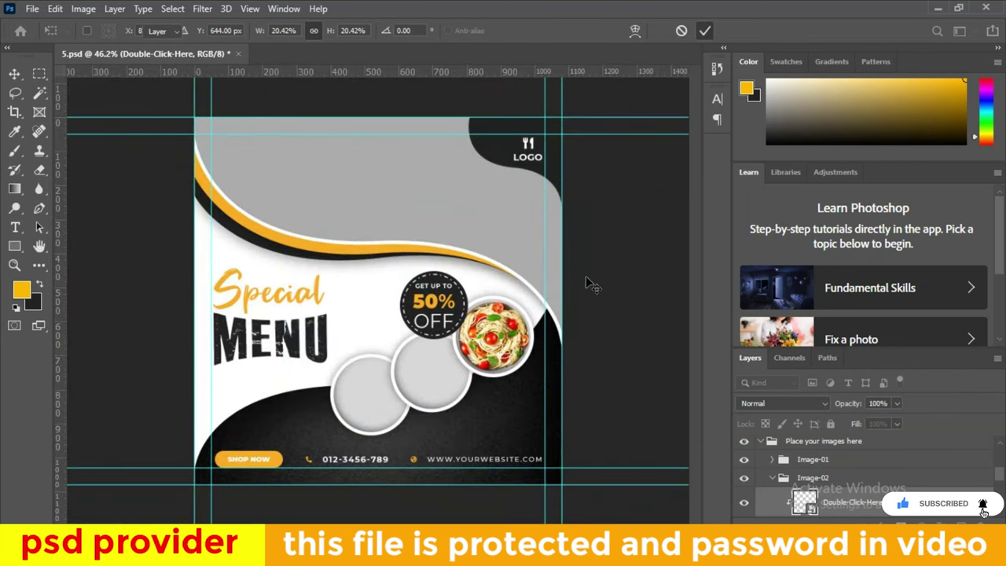
Close the 5.psd Special Menu flyer, bringing up the save prompt.
scroll(510, 287, "down", 2)
scroll(544, 338, "up", 3)
scroll(544, 338, "down", 2)
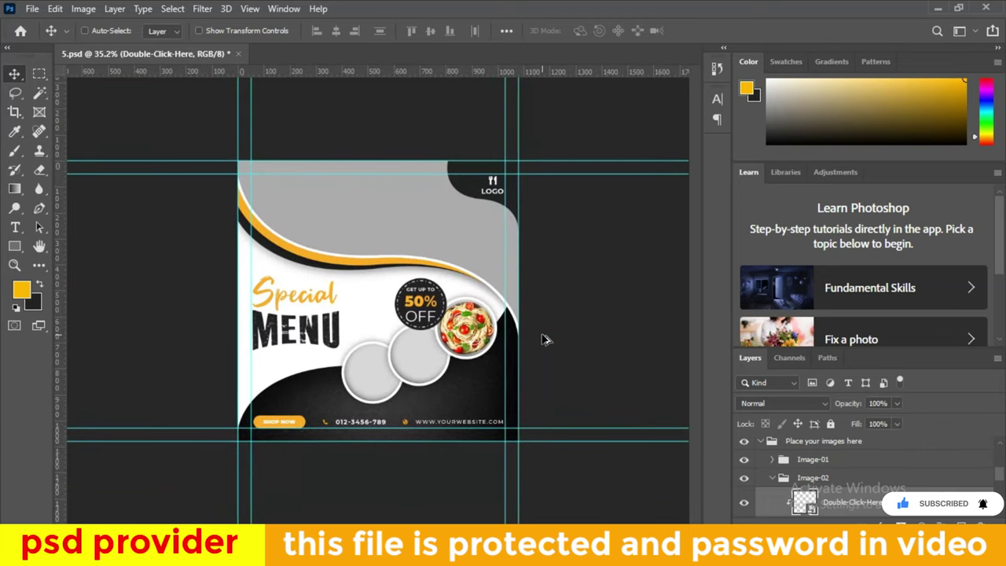
scroll(544, 338, "up", 2)
scroll(549, 341, "down", 1)
scroll(551, 345, "up", 1)
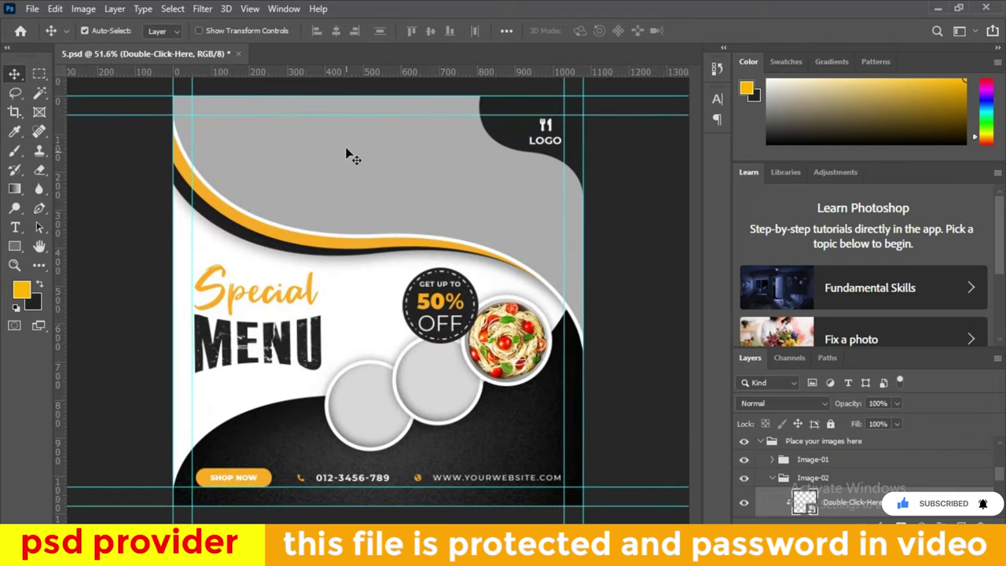
scroll(356, 361, "down", 2)
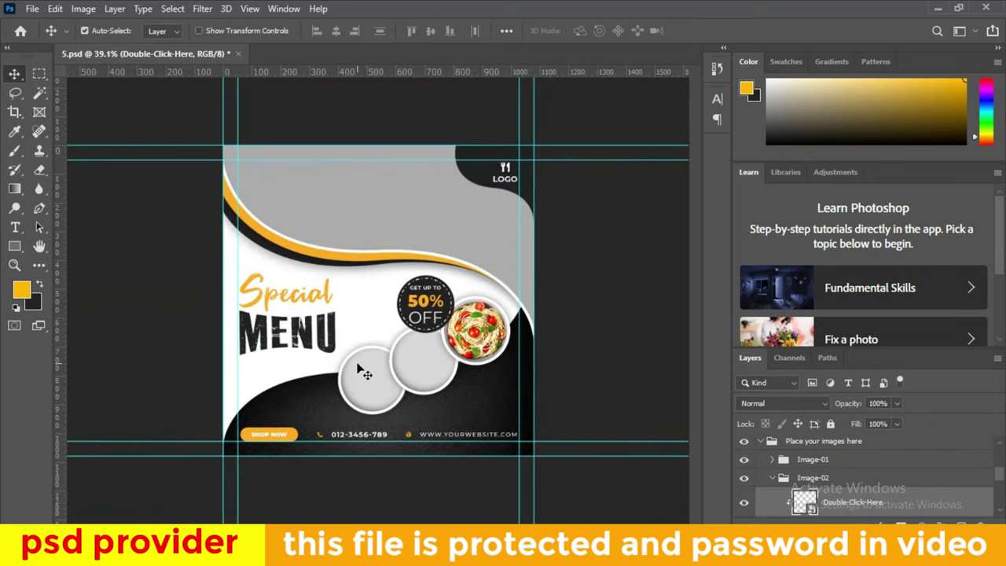
scroll(355, 362, "up", 1)
scroll(356, 361, "down", 1)
scroll(356, 362, "up", 1)
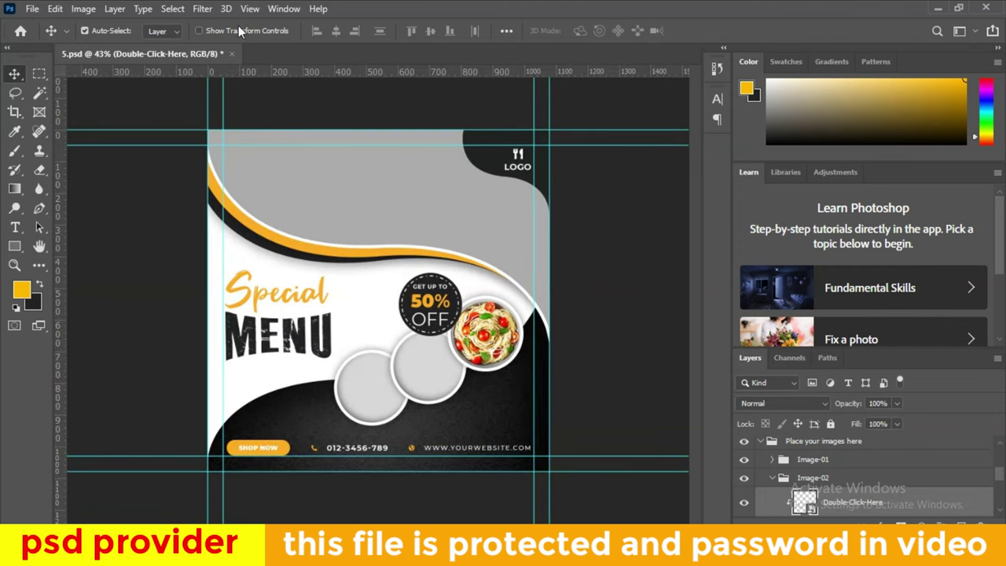
left_click(230, 55)
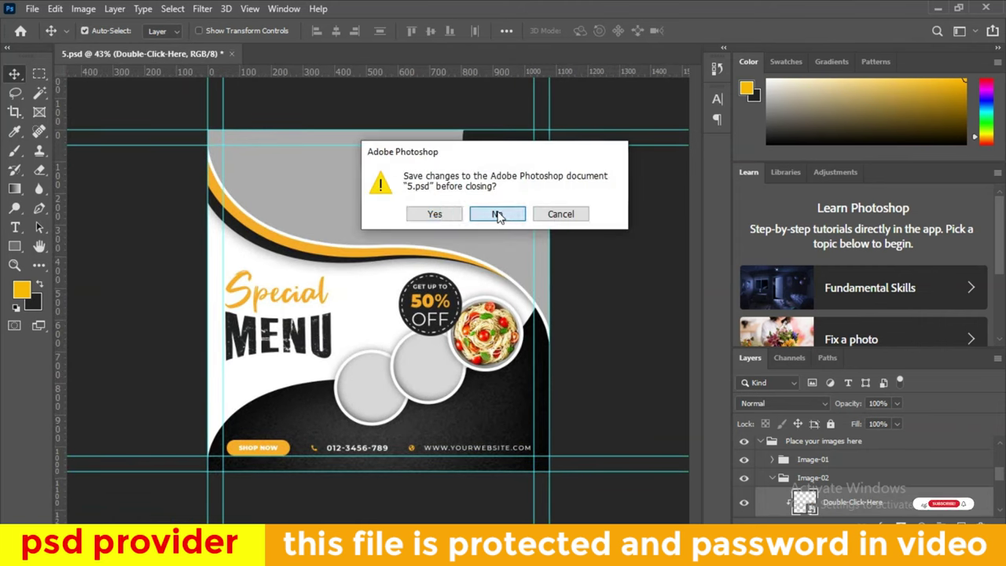
Discard the 5.psd changes and open flyer template 6.psd.
left_click(504, 214)
left_click(397, 501)
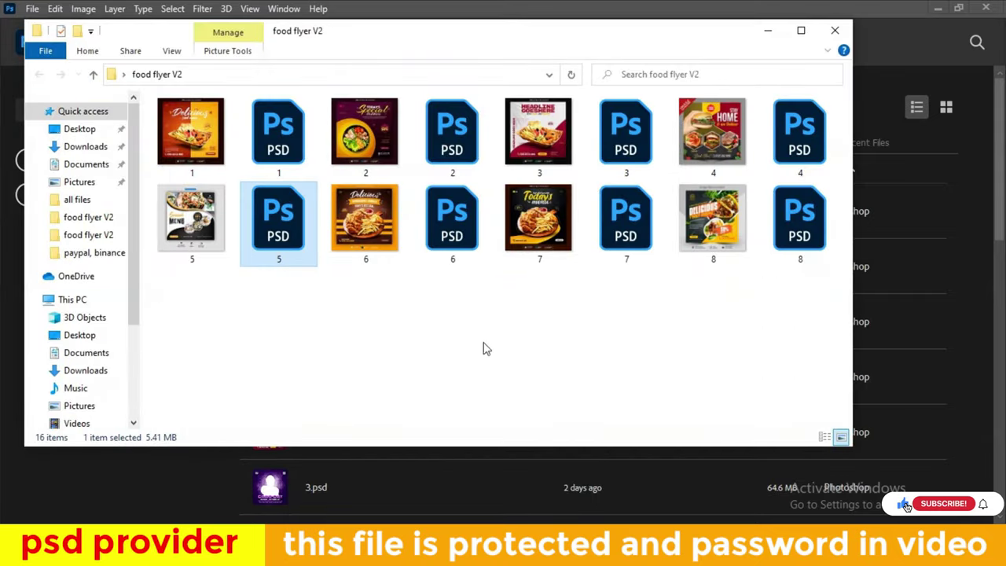
left_click(463, 232)
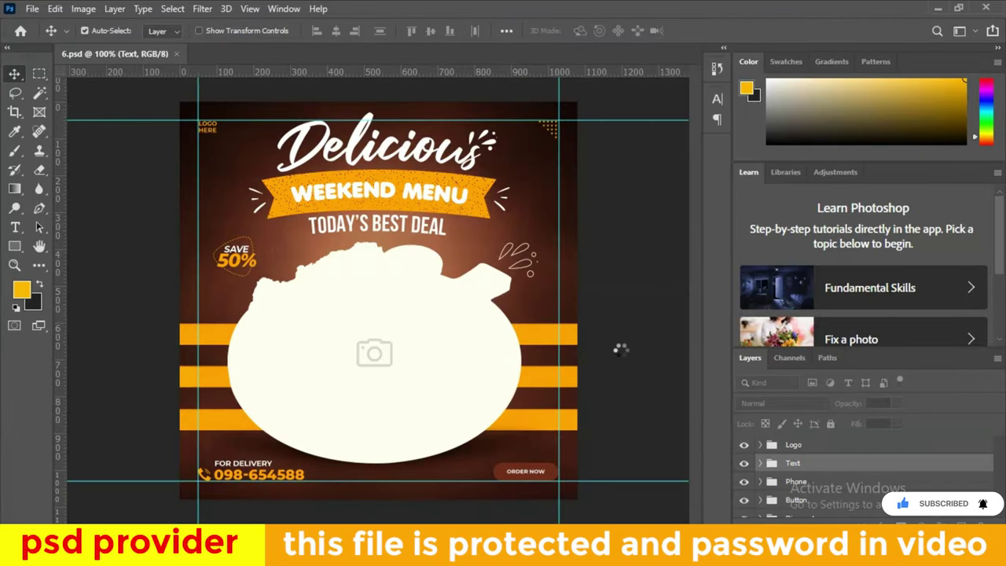
Open the Double Click here placeholder smart object and hide the cream Delete this layer shape.
left_click(424, 375)
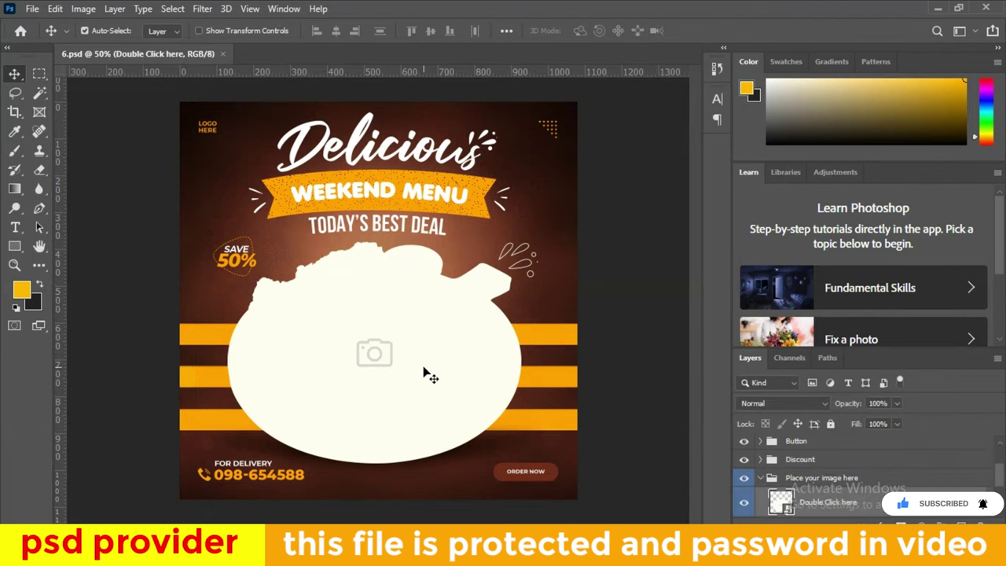
double_click(781, 501)
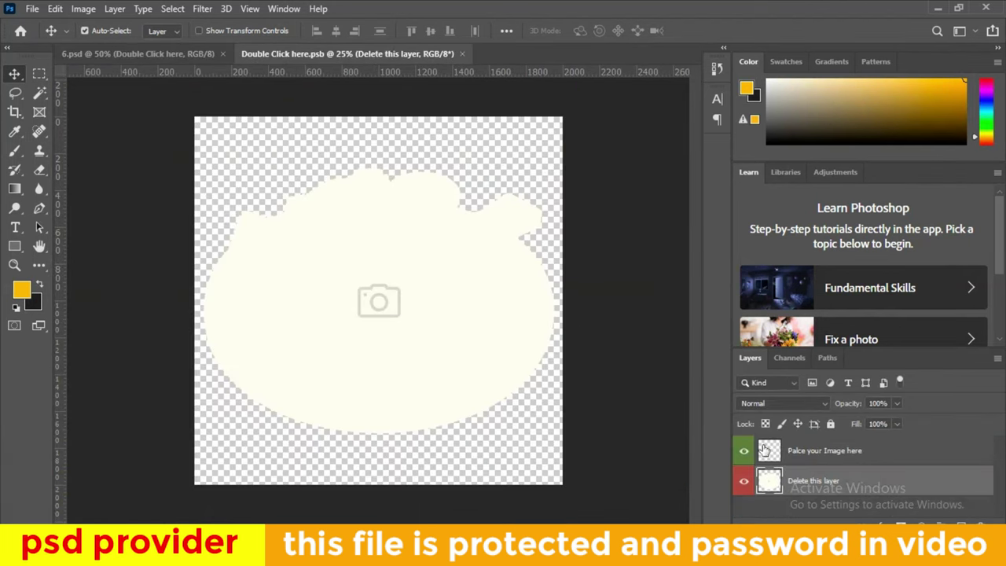
left_click(741, 480)
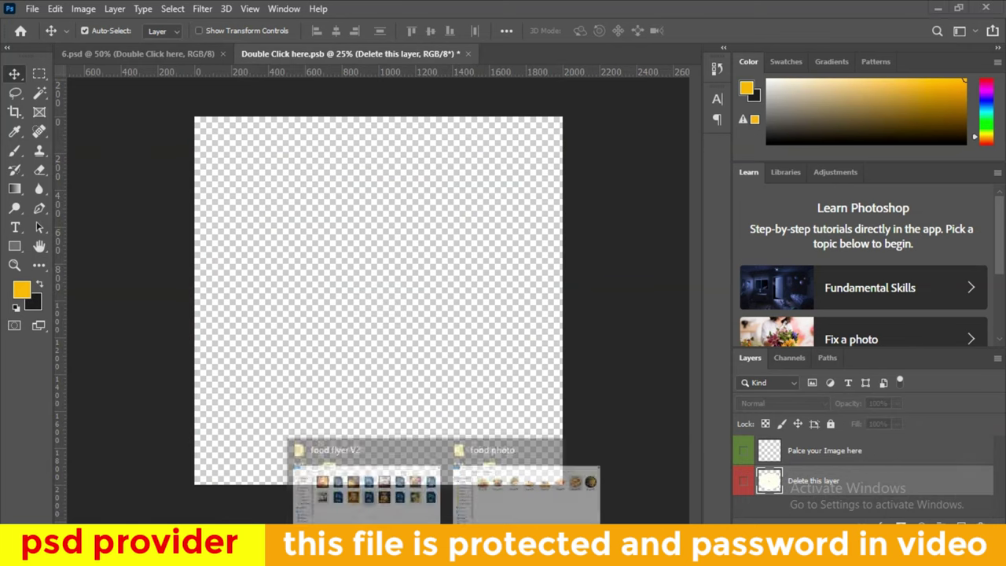
Place the pngegg (65) meat and fries plate, shrink it, and save it back to 6.psd.
left_click(494, 506)
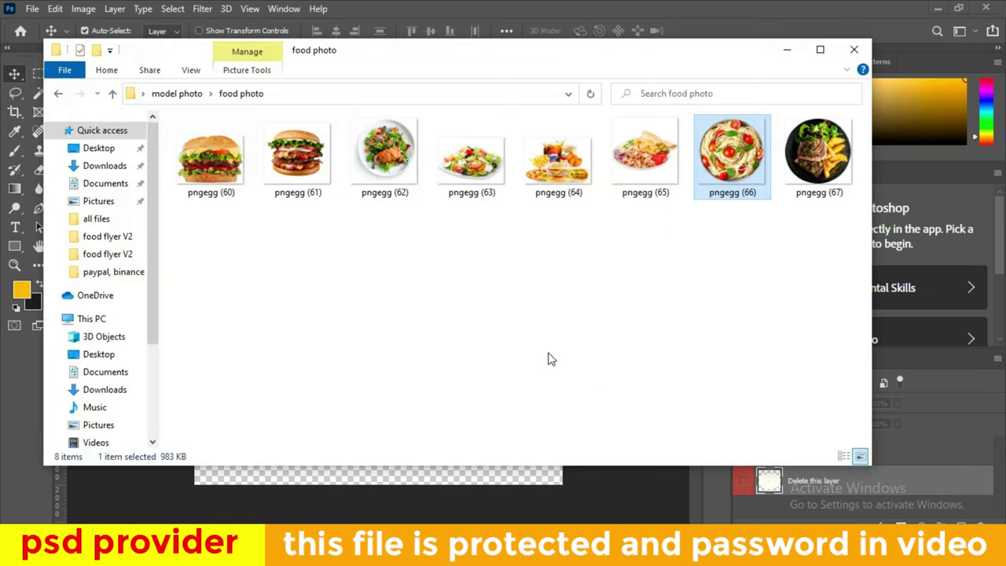
left_click_drag(644, 153, 389, 272)
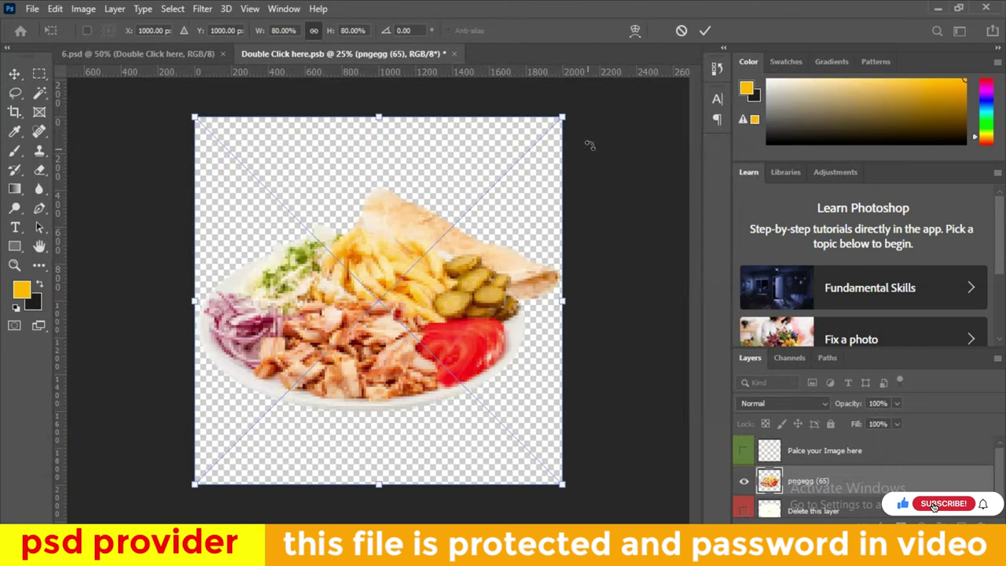
left_click_drag(559, 118, 526, 152)
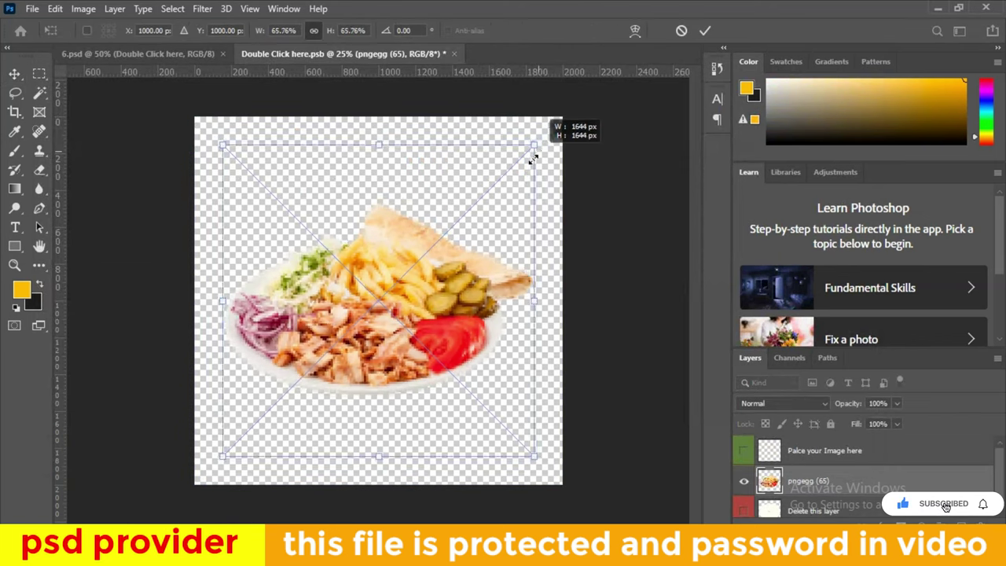
left_click(704, 33)
left_click(454, 54)
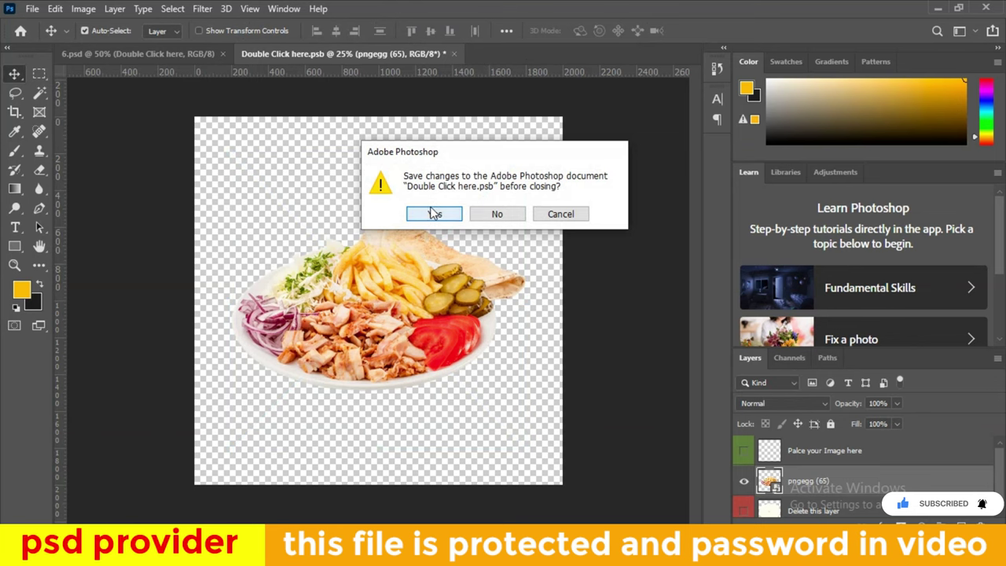
left_click(433, 213)
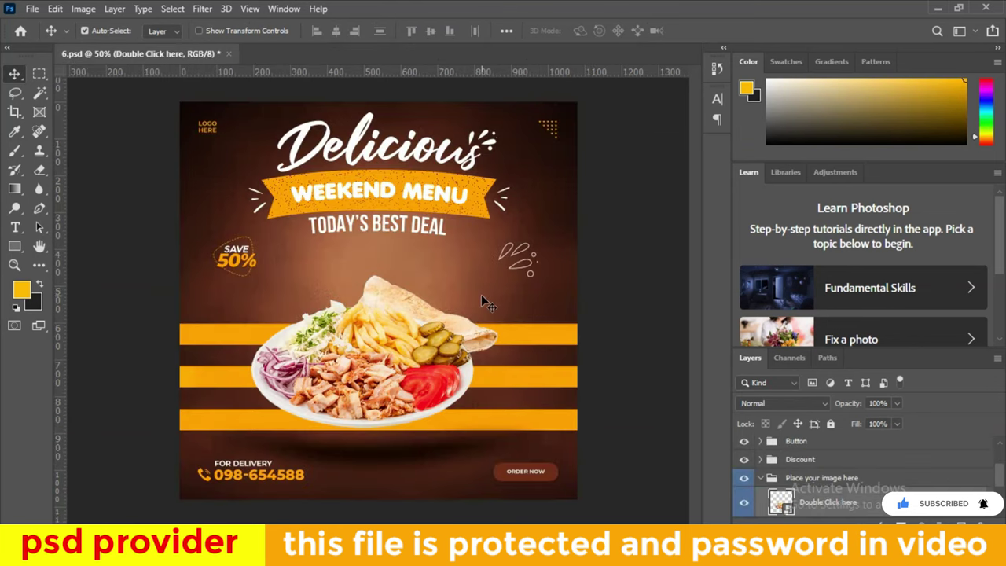
Scale the gyro plate up to about 48% and move it over the orange stripes.
scroll(483, 301, "down", 2)
scroll(503, 322, "up", 3)
scroll(539, 354, "up", 1)
key("ctrl+t")
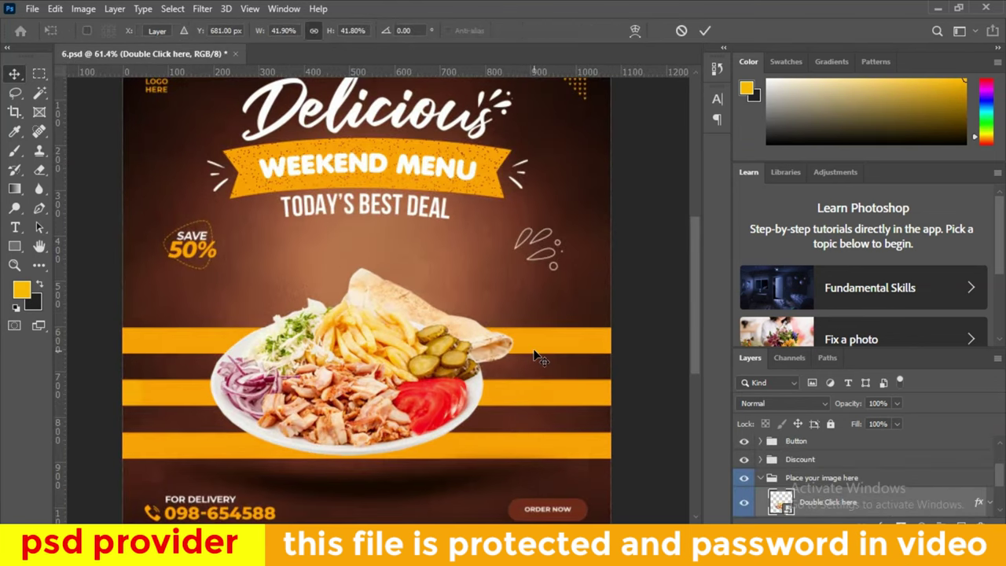
scroll(539, 358, "down", 1)
scroll(510, 330, "down", 1)
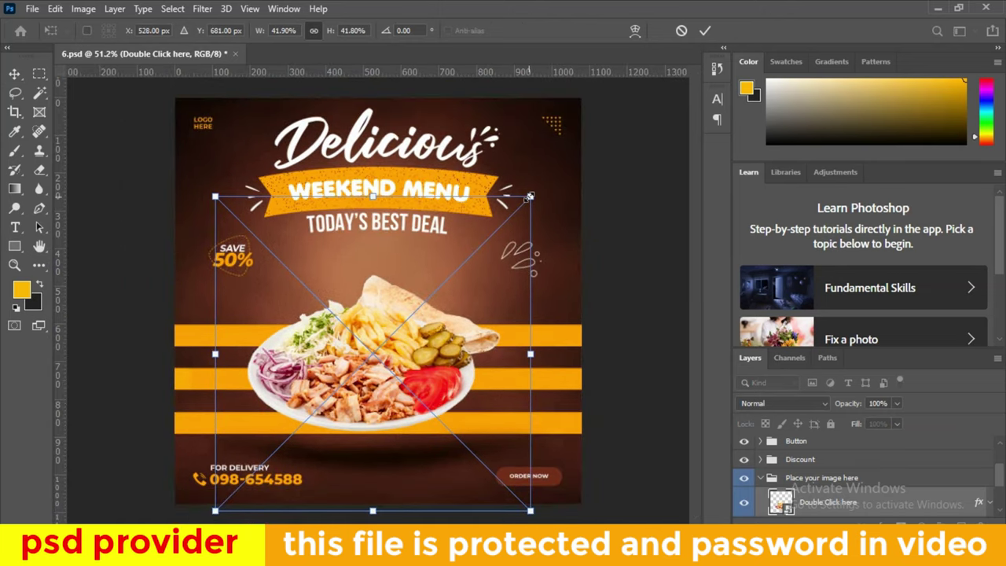
left_click_drag(531, 197, 561, 162)
mouse_move(444, 353)
left_mouse_down()
mouse_move(460, 314)
mouse_move(451, 326)
left_mouse_up()
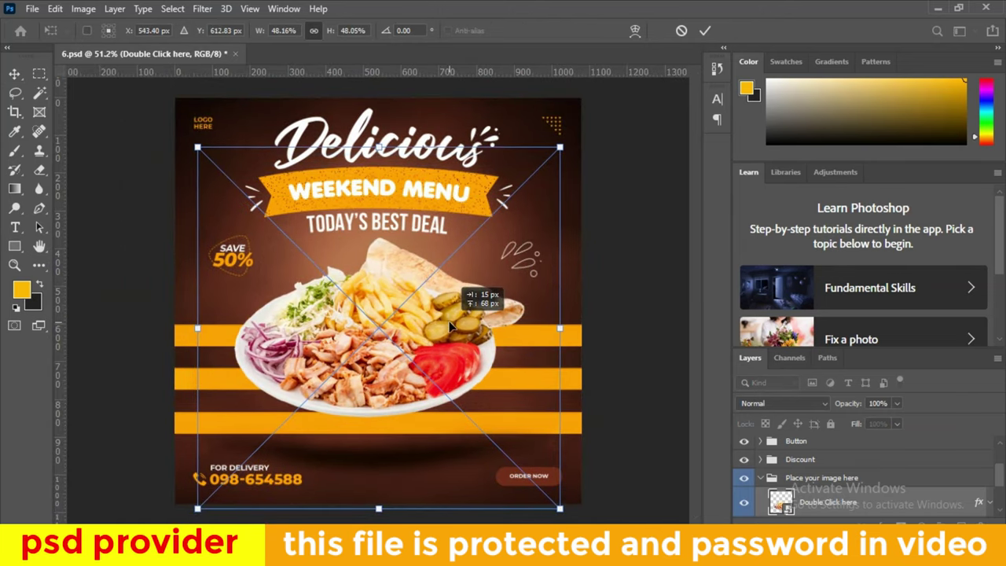
left_click(705, 31)
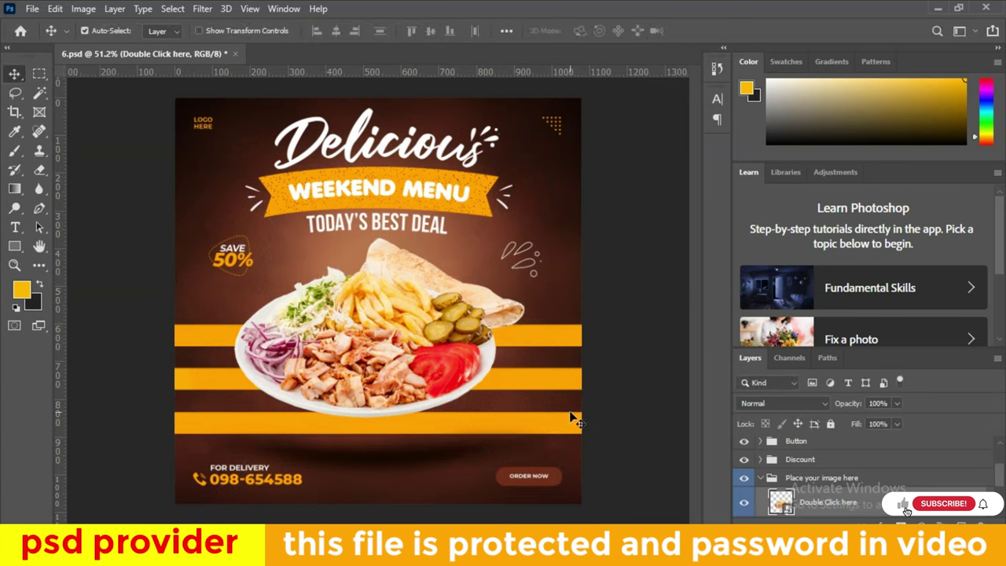
scroll(602, 400, "down", 2)
scroll(602, 400, "up", 1)
scroll(602, 400, "up", 1)
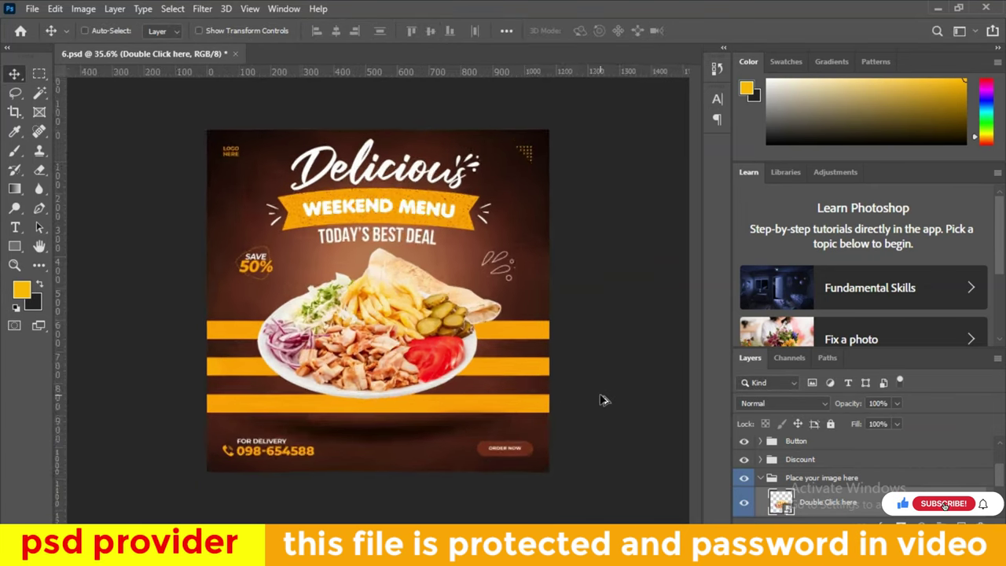
scroll(601, 400, "down", 1)
scroll(602, 399, "up", 1)
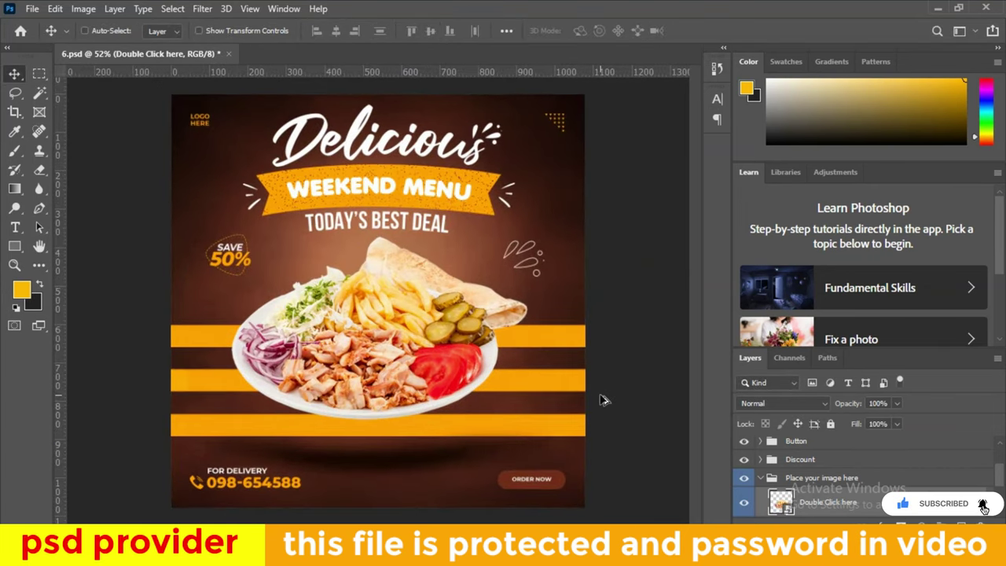
scroll(602, 400, "down", 1)
scroll(601, 400, "up", 1)
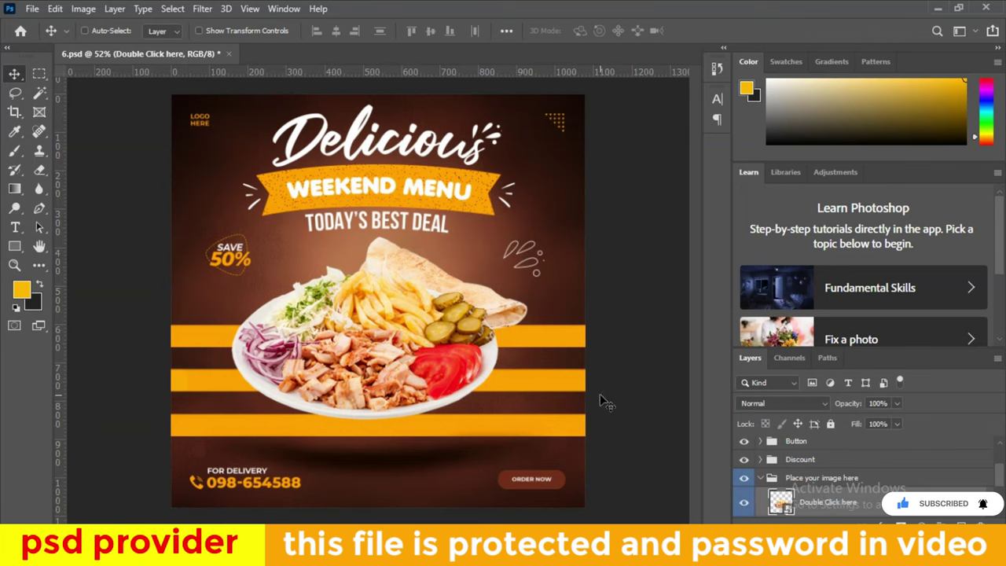
Close 6.psd without saving, open 7.psd, hide guides, and select the Double Click here layer.
left_click(228, 53)
left_click(510, 215)
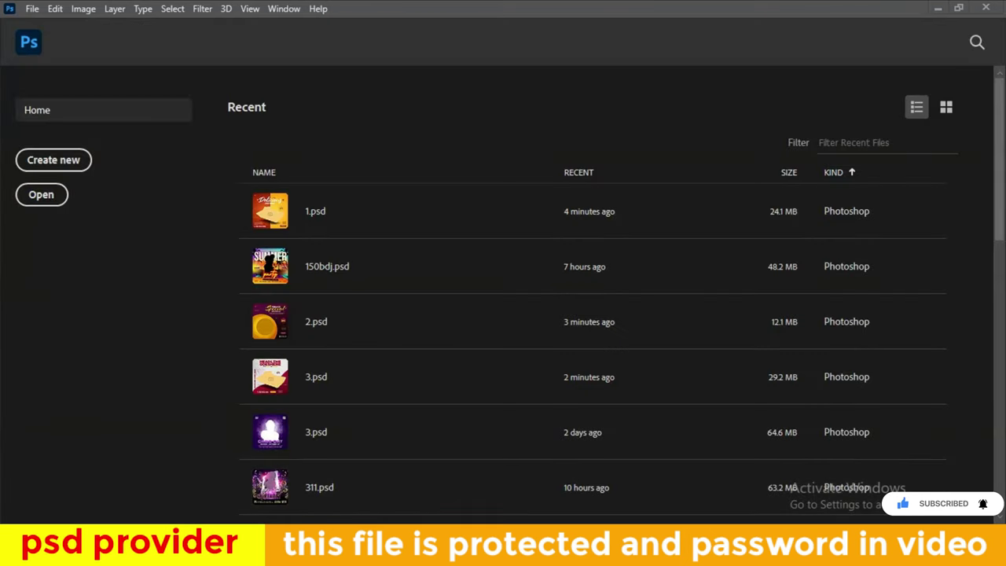
left_click(353, 449)
left_click(629, 234)
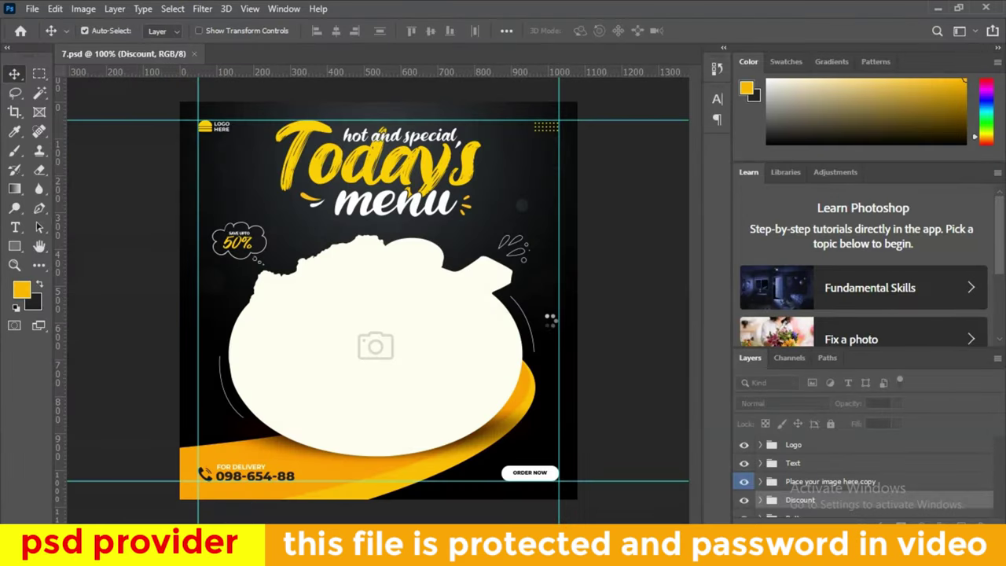
key("ctrl+semicolon")
left_click(431, 374, "ctrl")
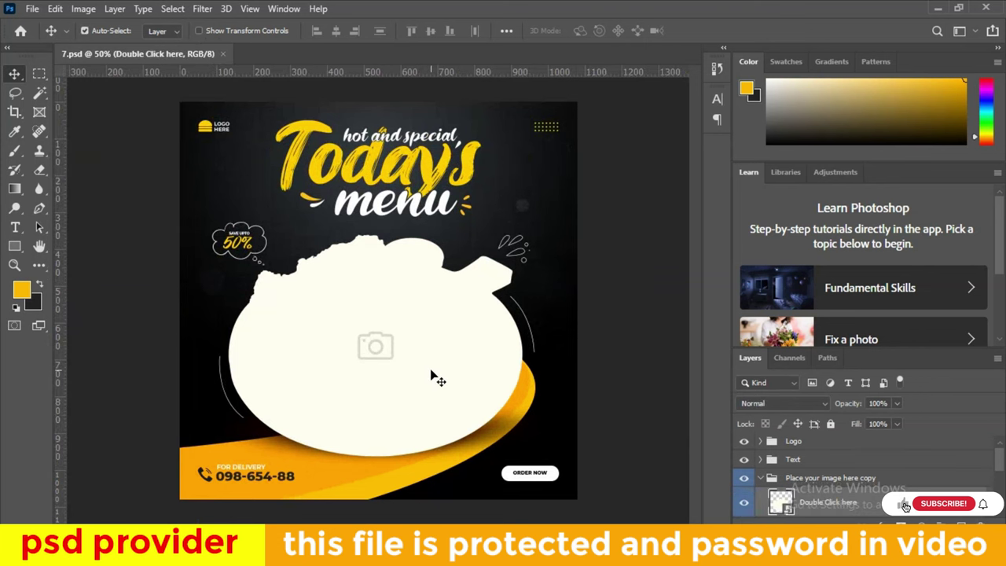
Open the placeholder smart object, hide the cream shape, and drag in the pngegg (63) salad.
double_click(781, 502)
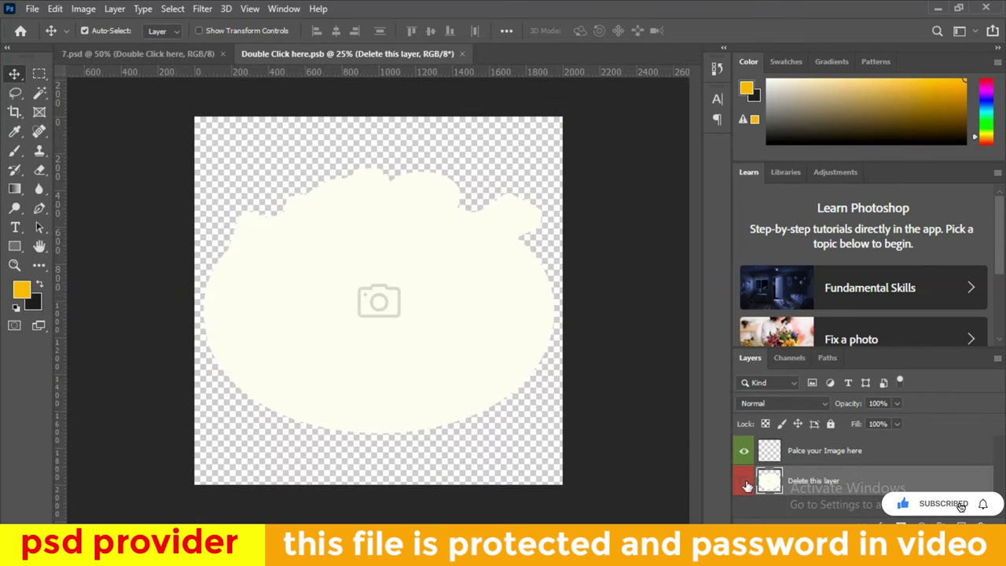
left_click(745, 482)
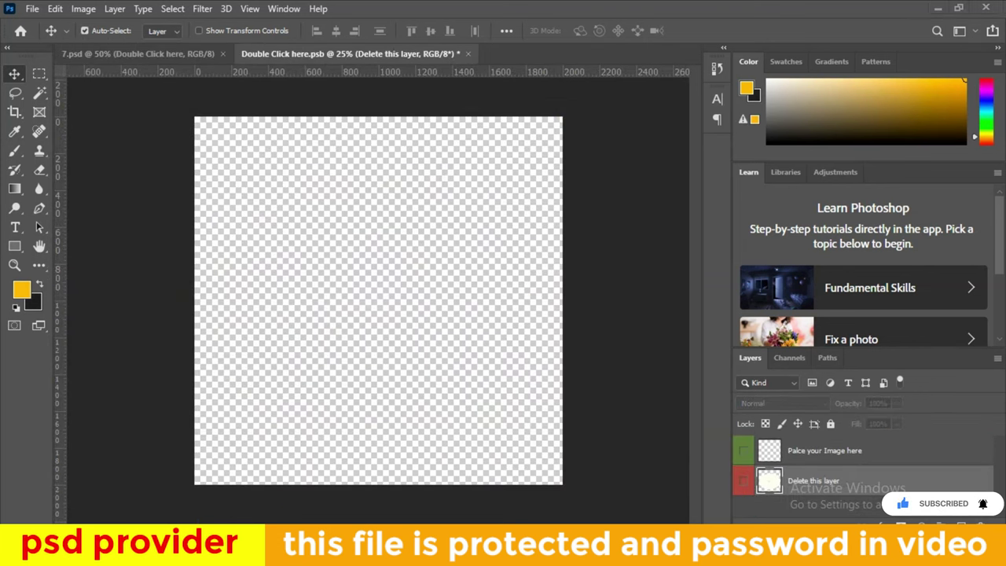
left_click(501, 487)
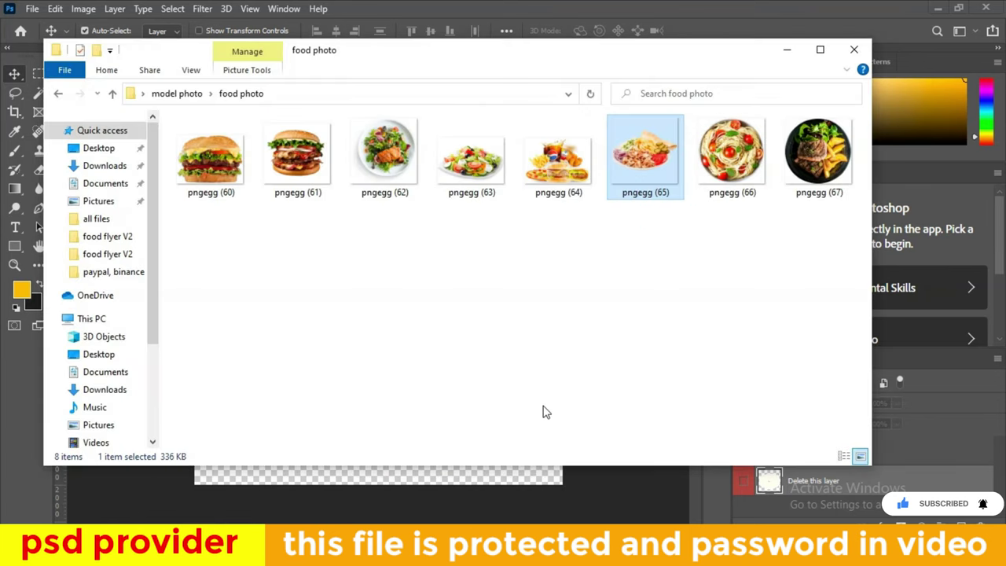
left_click_drag(472, 157, 403, 252)
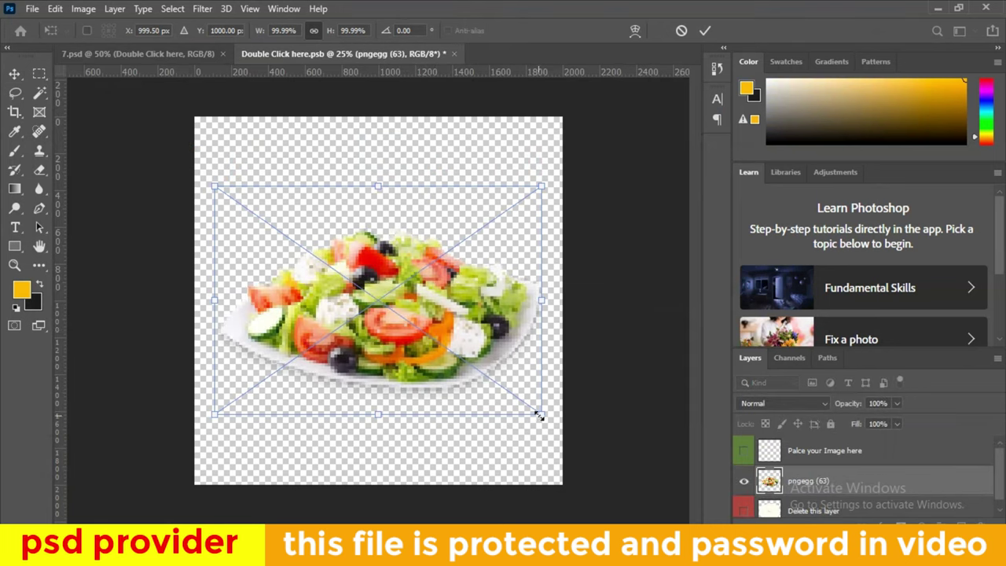
Scale the salad to 111%, commit, and save the contents back into 7.psd.
left_click_drag(539, 415, 558, 427)
left_click(704, 32)
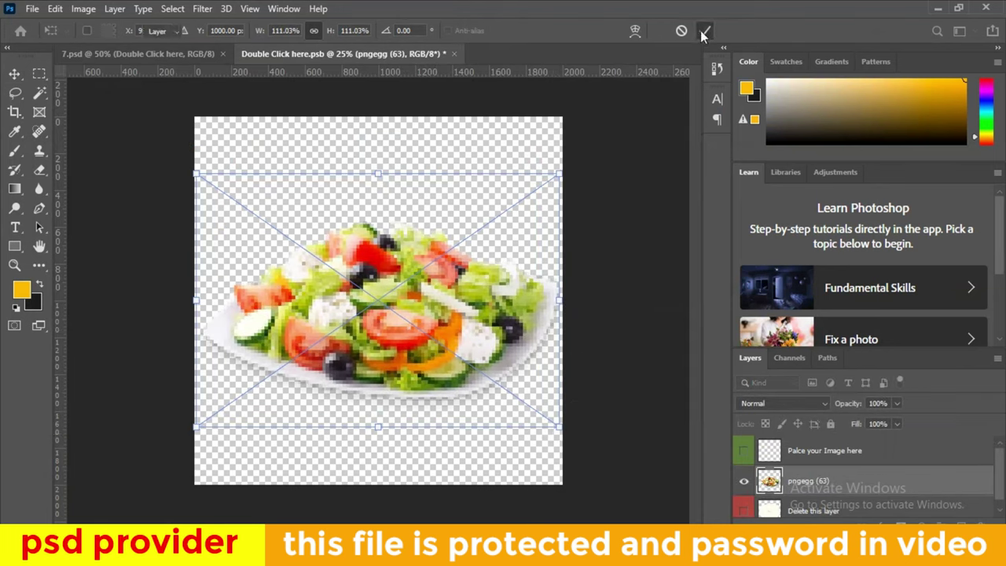
left_click(457, 53)
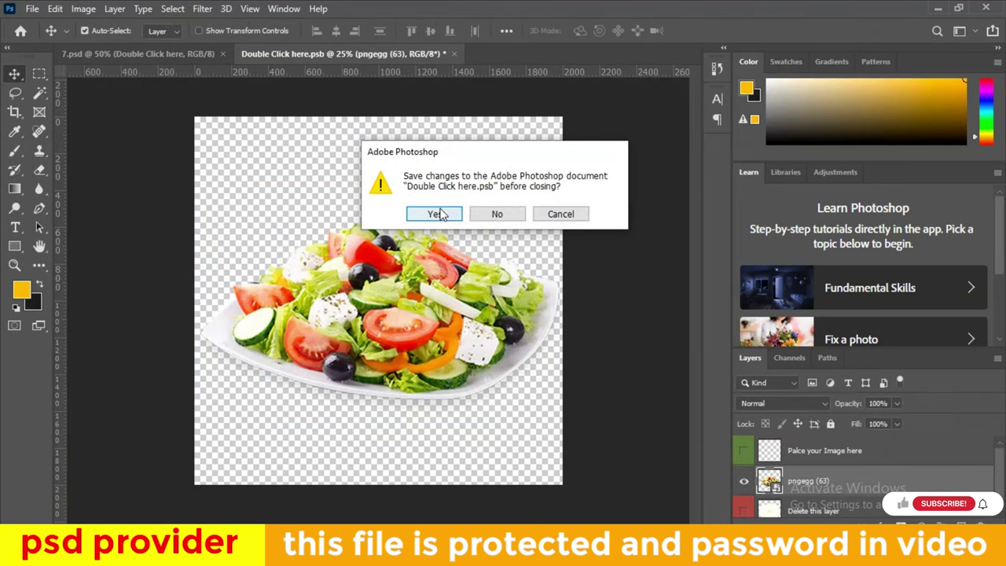
left_click(434, 214)
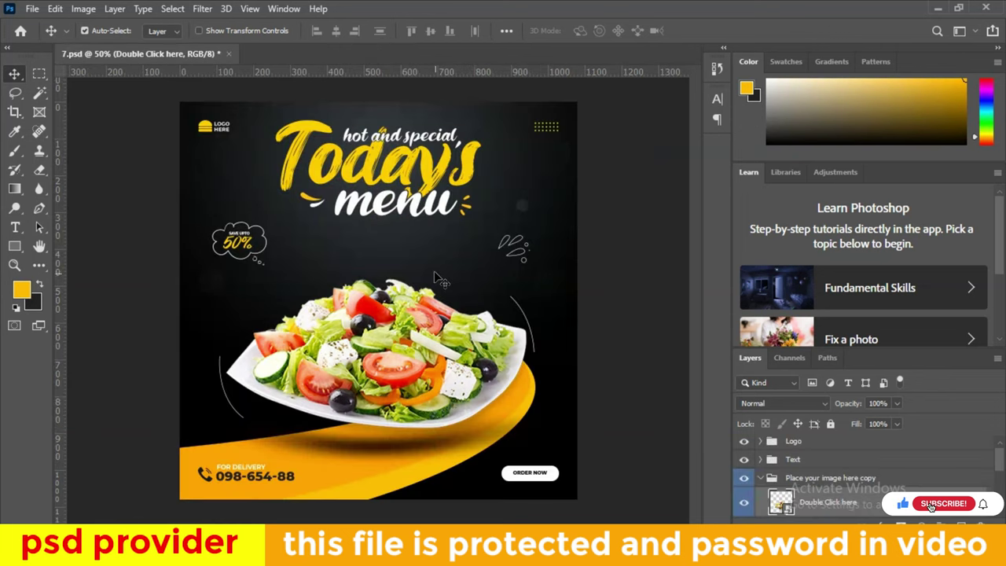
Close the 7.psd Today's menu flyer, discarding its unsaved changes.
scroll(442, 281, "down", 2)
scroll(450, 288, "up", 2)
scroll(448, 294, "up", 2)
scroll(448, 294, "down", 3)
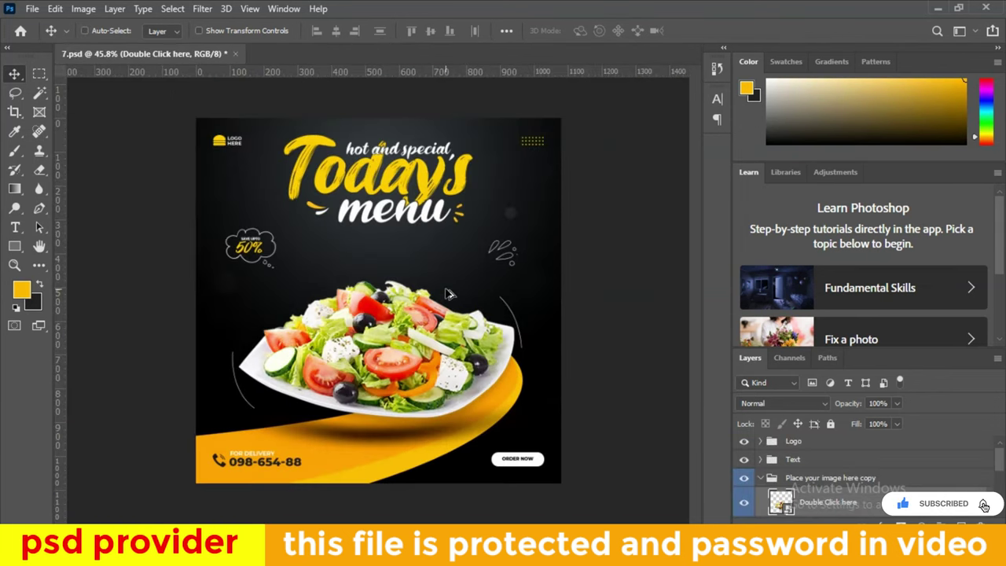
scroll(408, 372, "up", 2)
scroll(408, 373, "down", 2)
scroll(407, 365, "down", 1)
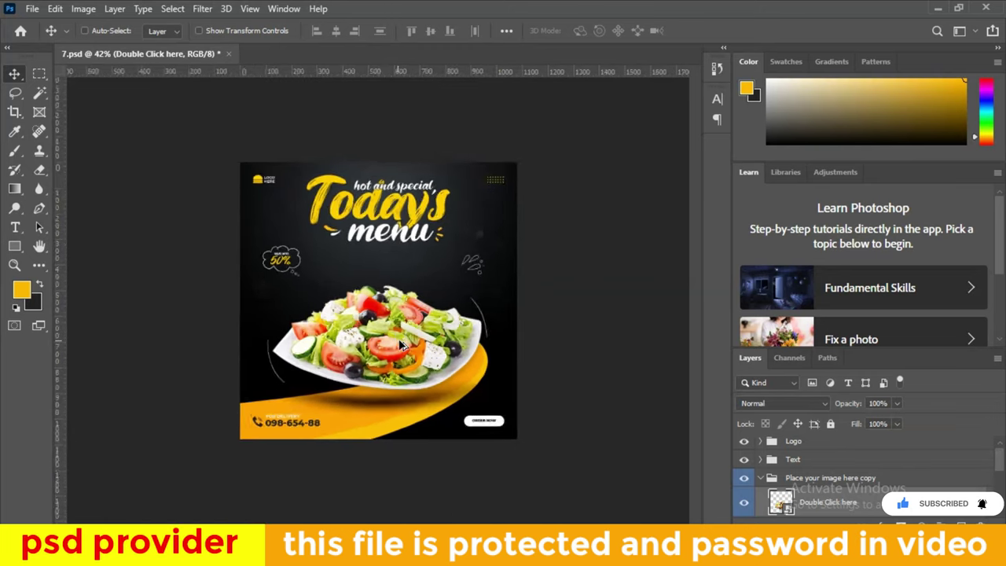
scroll(405, 358, "down", 1)
scroll(402, 346, "up", 1)
scroll(401, 343, "up", 2)
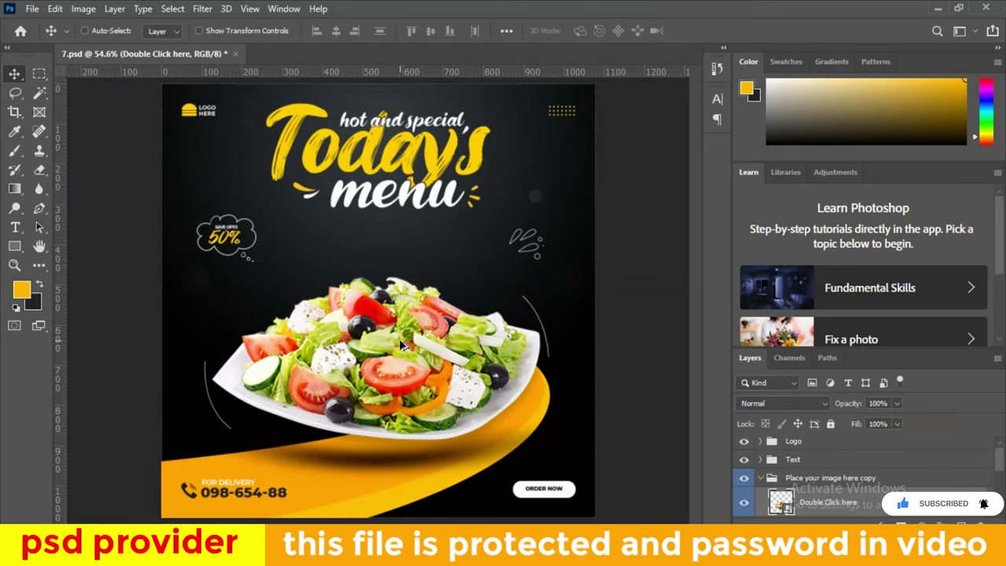
scroll(401, 344, "down", 1)
scroll(401, 344, "up", 1)
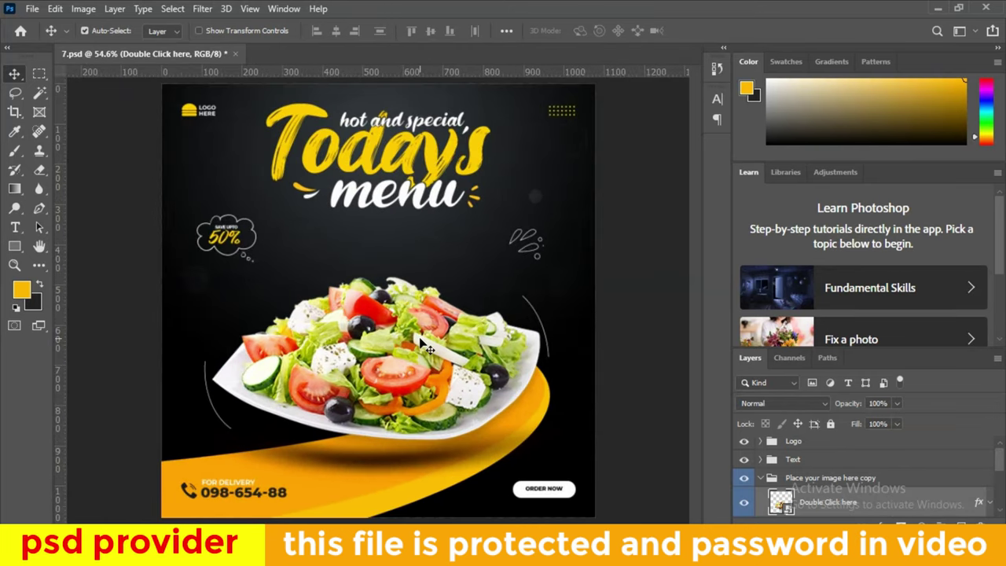
scroll(420, 337, "down", 1)
left_click(236, 53)
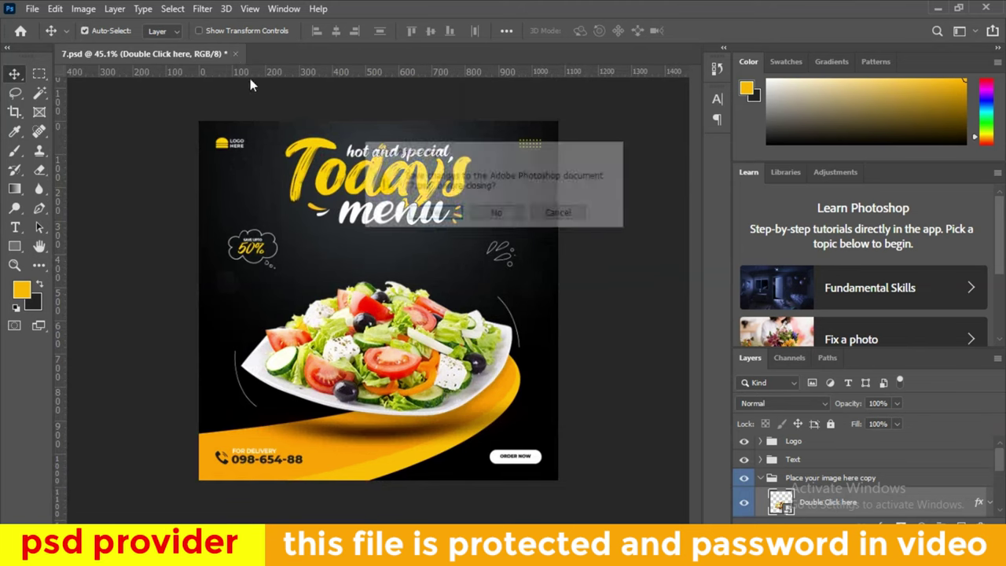
left_click(496, 213)
Open 8.psd from the food flyer V2 folder and select the Put your image here placeholder.
left_click(361, 479)
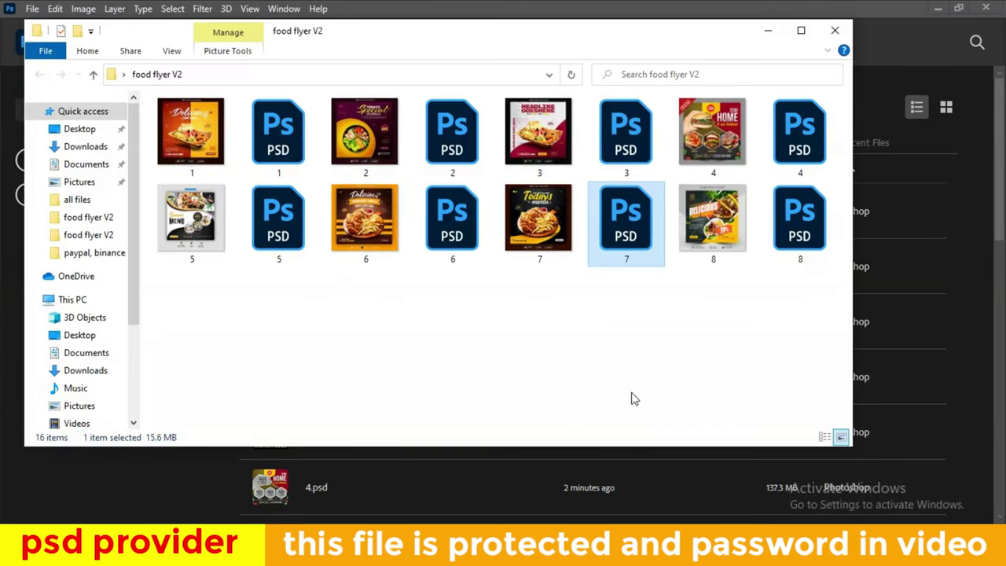
left_click(817, 219)
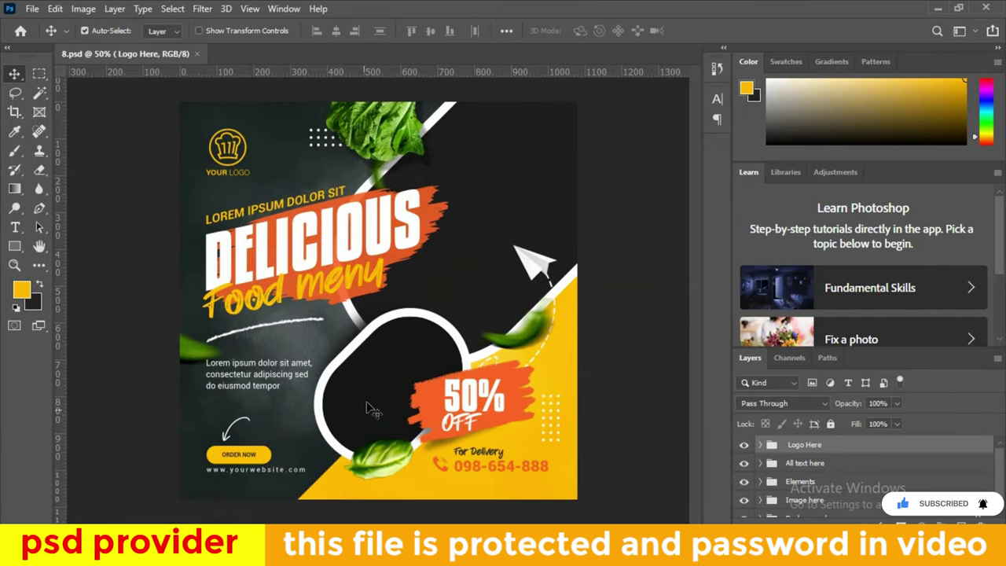
left_click(502, 182)
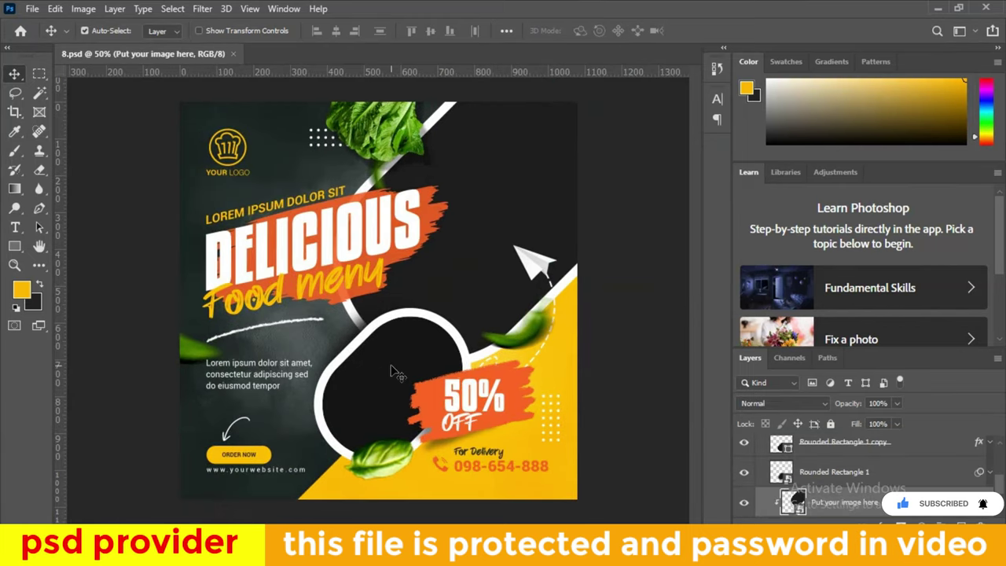
key("ctrl+bracketright")
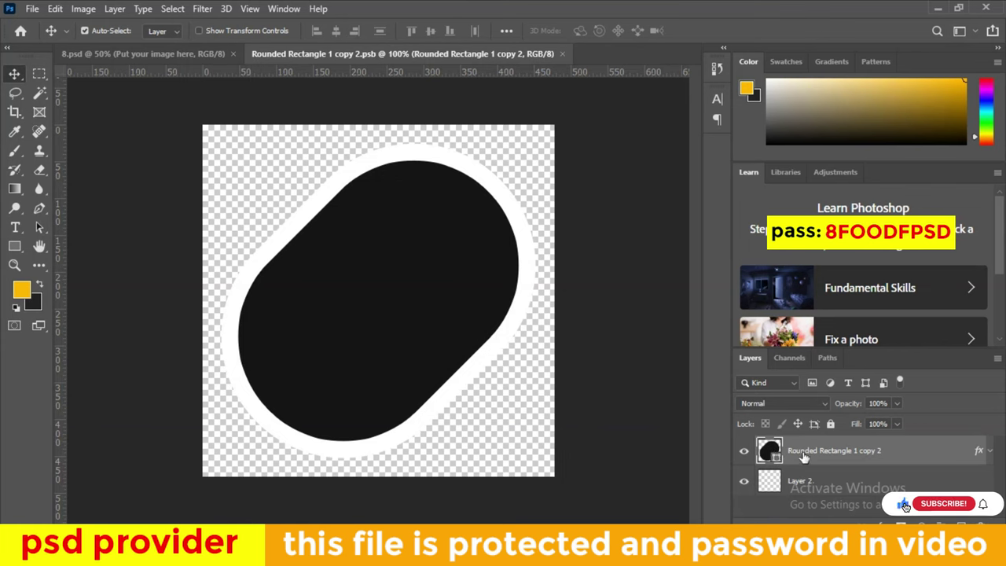
Rasterize the rounded shape layer and convert it into a nested smart object opened for editing.
right_click(802, 454)
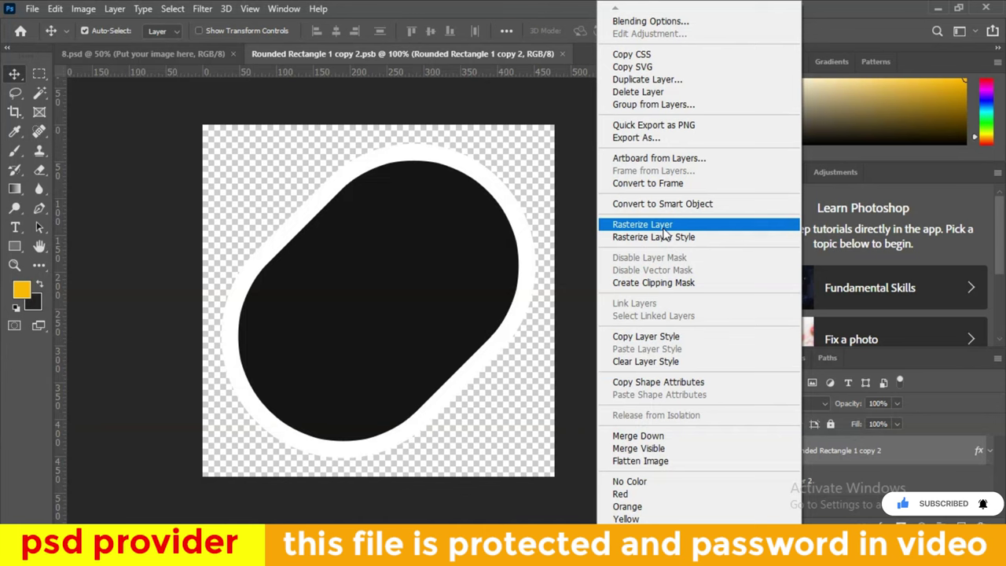
left_click(664, 226)
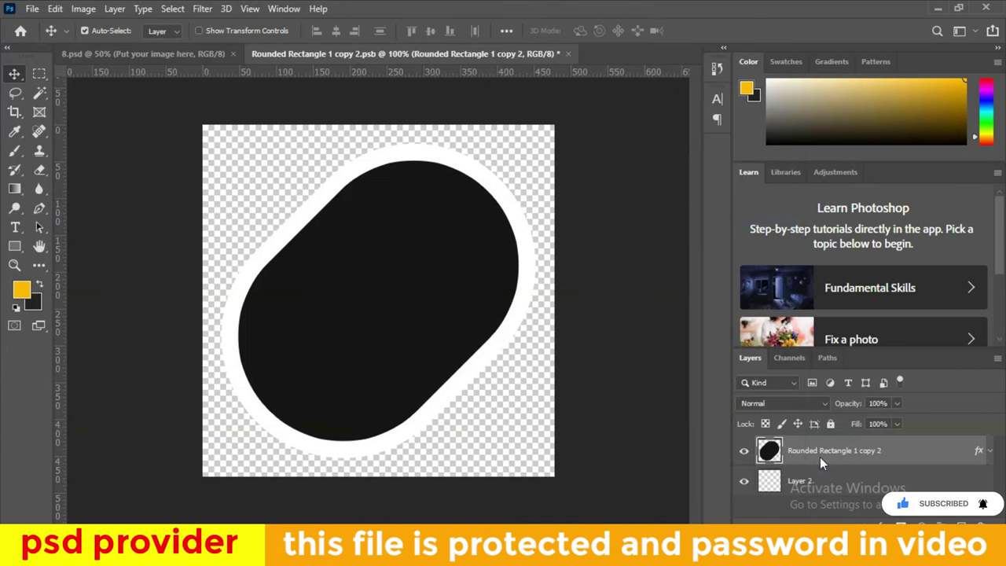
right_click(820, 458)
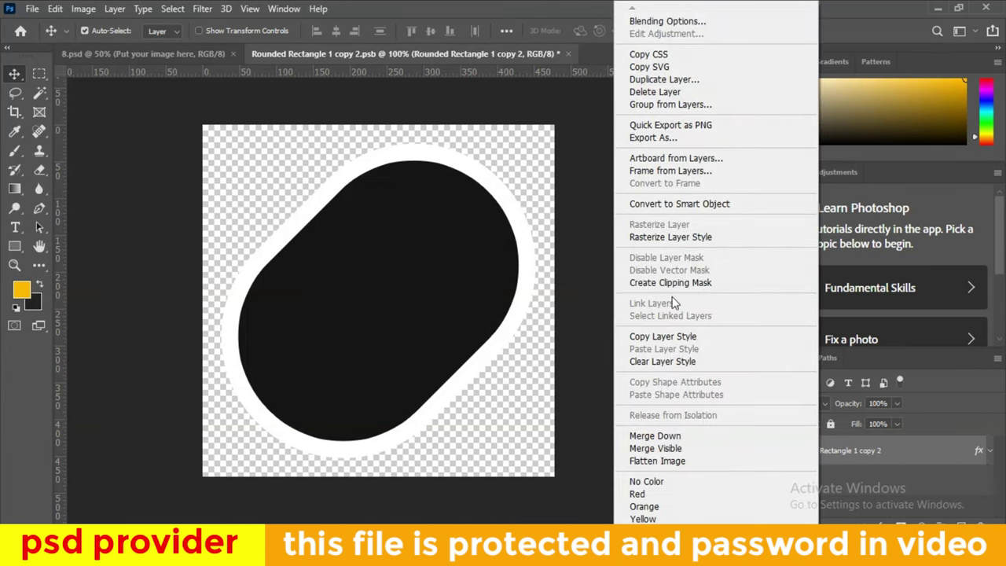
left_click(678, 203)
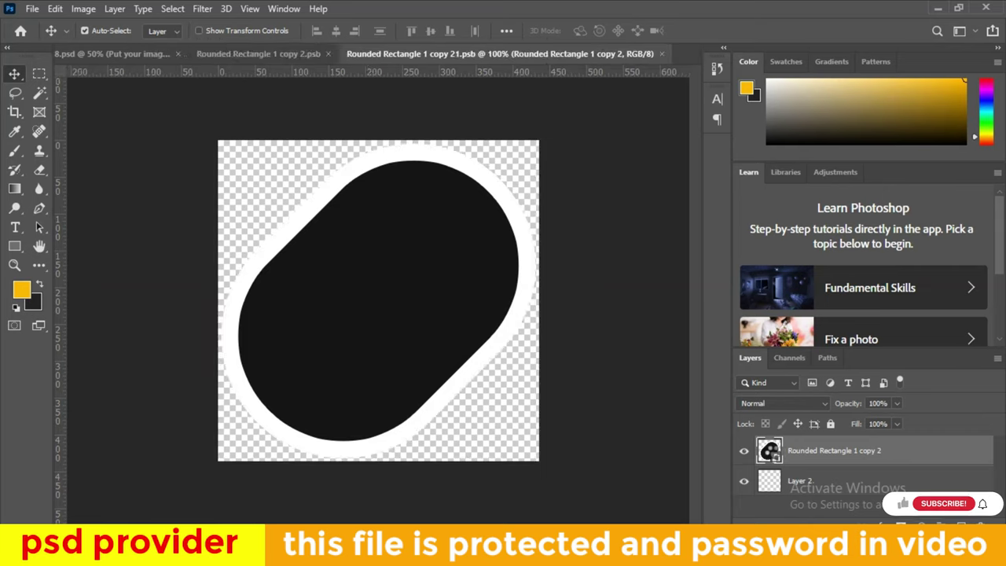
key("ctrl")
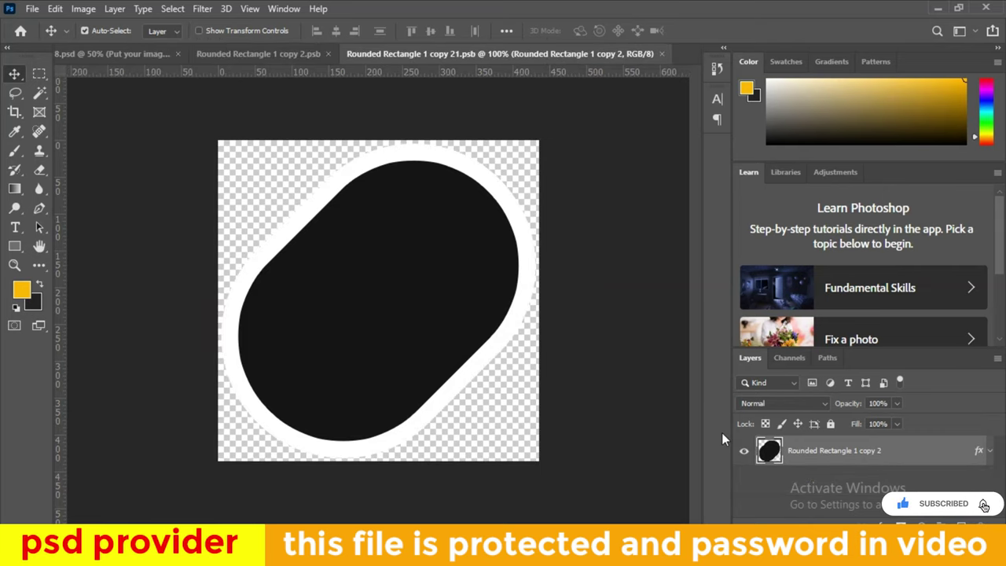
left_click(540, 509)
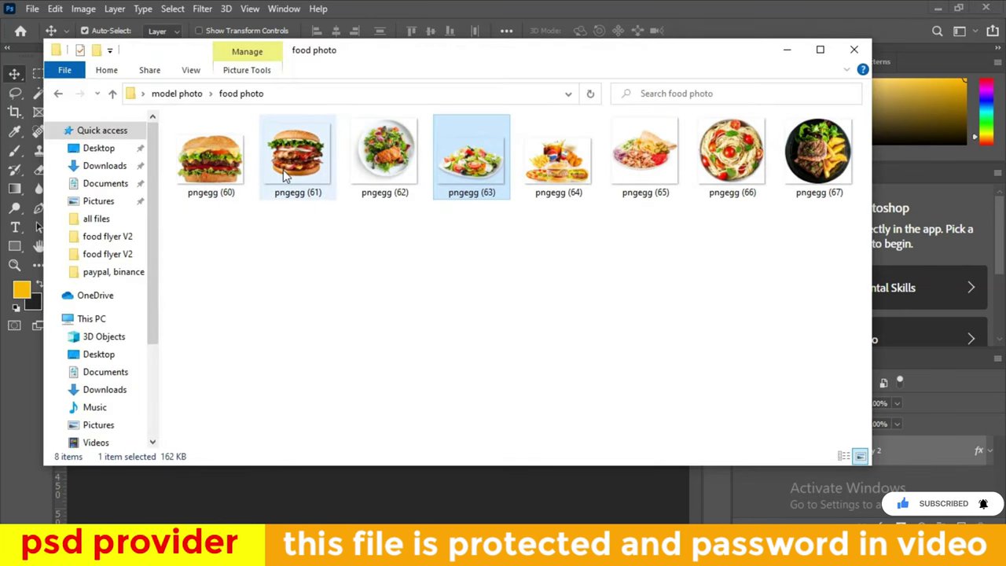
Place the pngegg (61) burger and clip it to the dark rounded shape.
left_click_drag(295, 172, 394, 322)
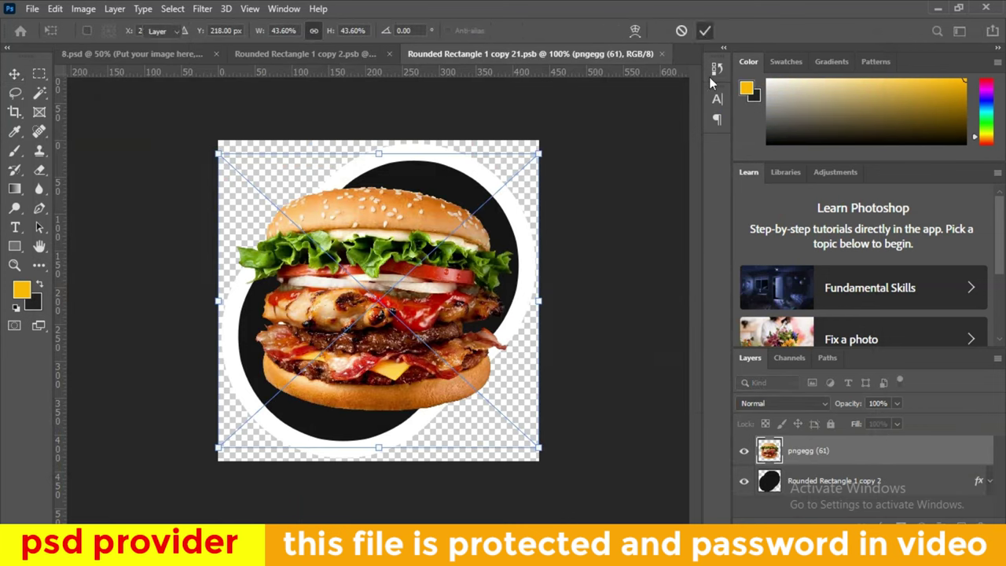
left_click(703, 31)
left_click(774, 477, "alt")
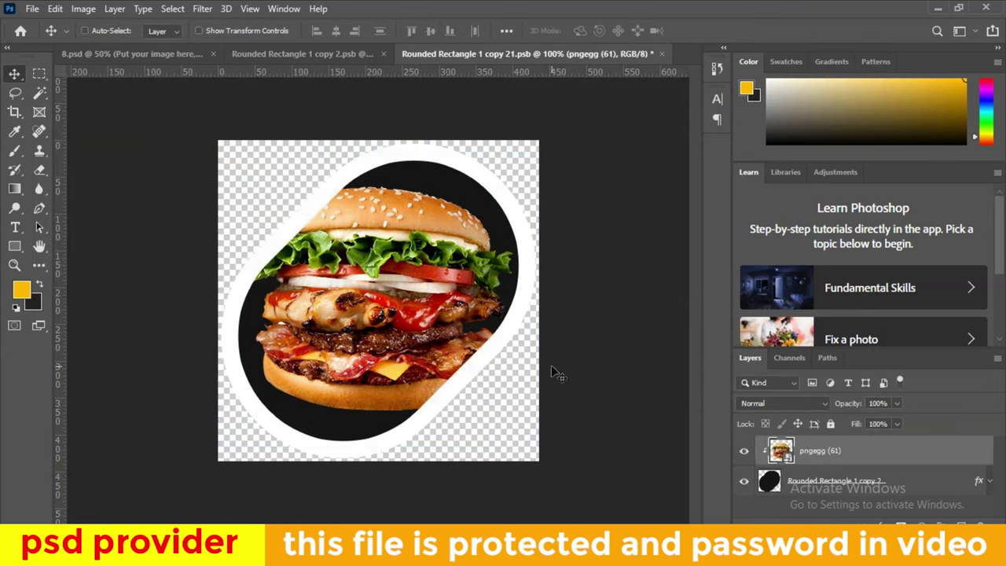
Shrink the burger to about 30% and save it back to the parent placeholder.
key("ctrl+t")
mouse_move(539, 140)
left_mouse_down()
mouse_move(512, 195)
mouse_move(489, 198)
left_mouse_up()
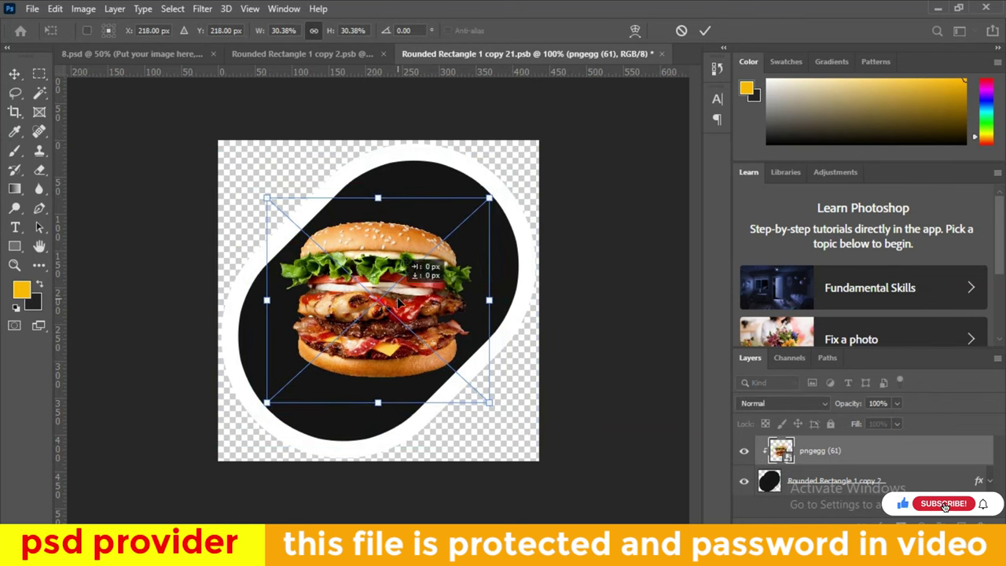
left_click(704, 32)
left_click(661, 53)
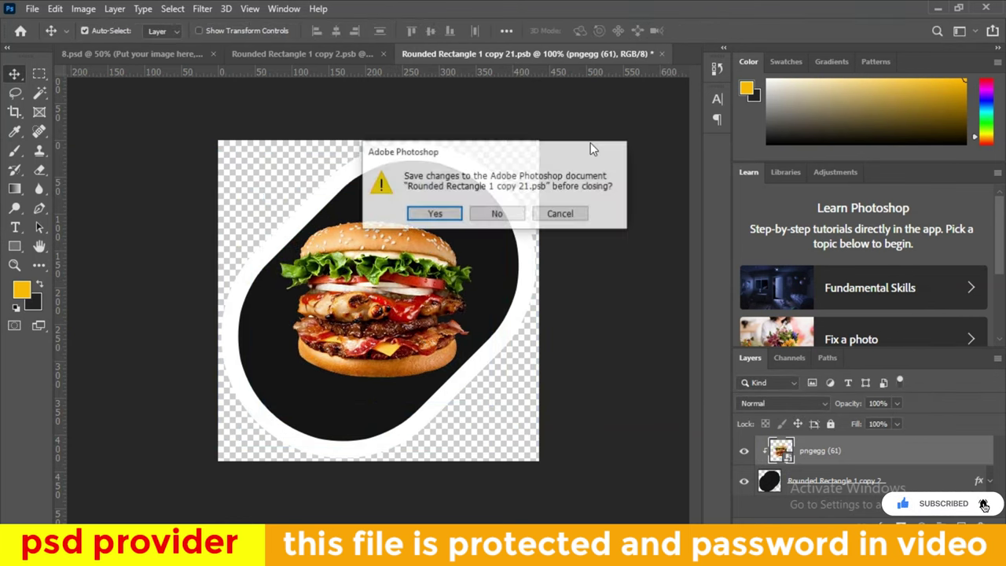
left_click(436, 214)
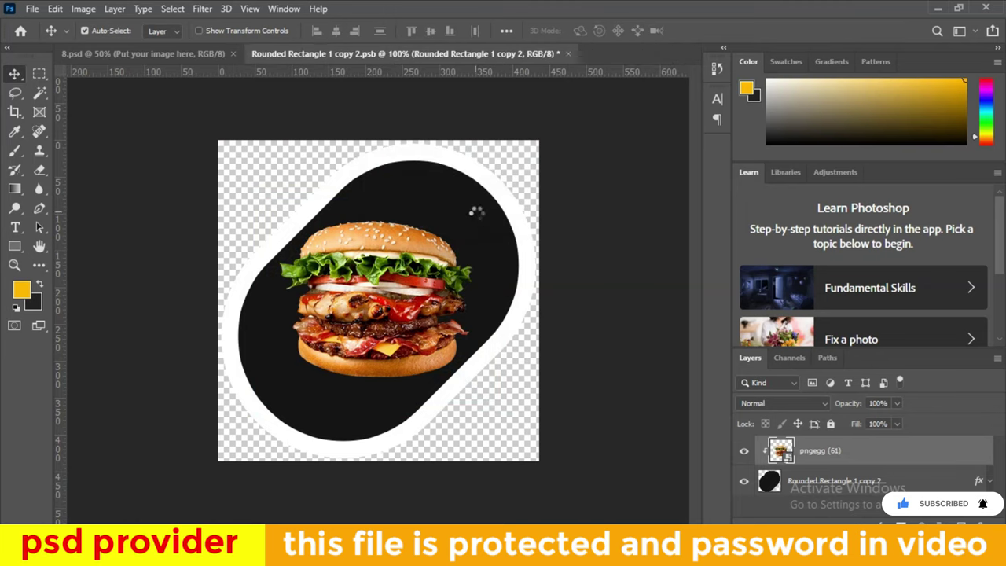
Save and close Rounded Rectangle 1 copy 2.psb, then review the burger inside 8.psd's rounded frame.
left_click(567, 53)
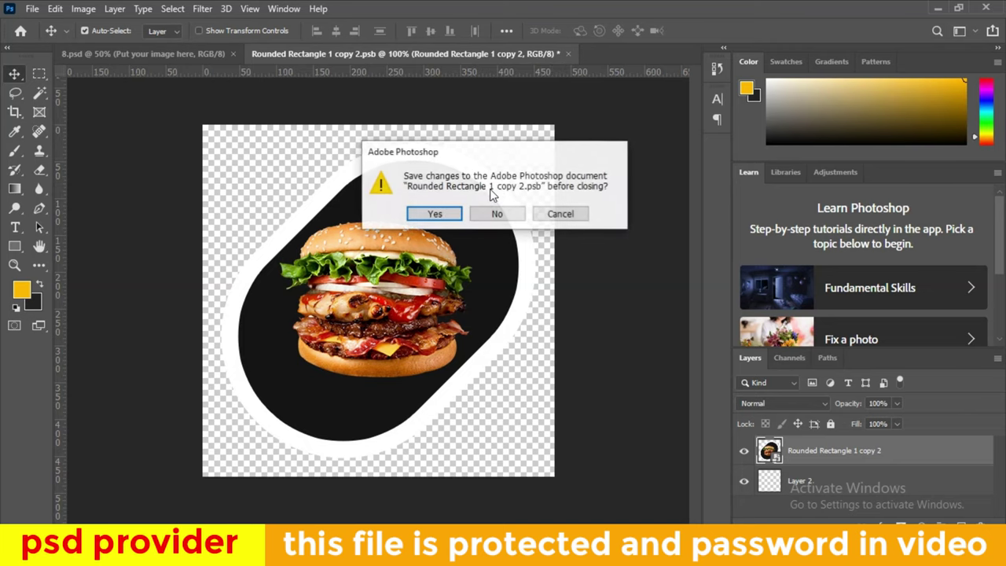
left_click(438, 212)
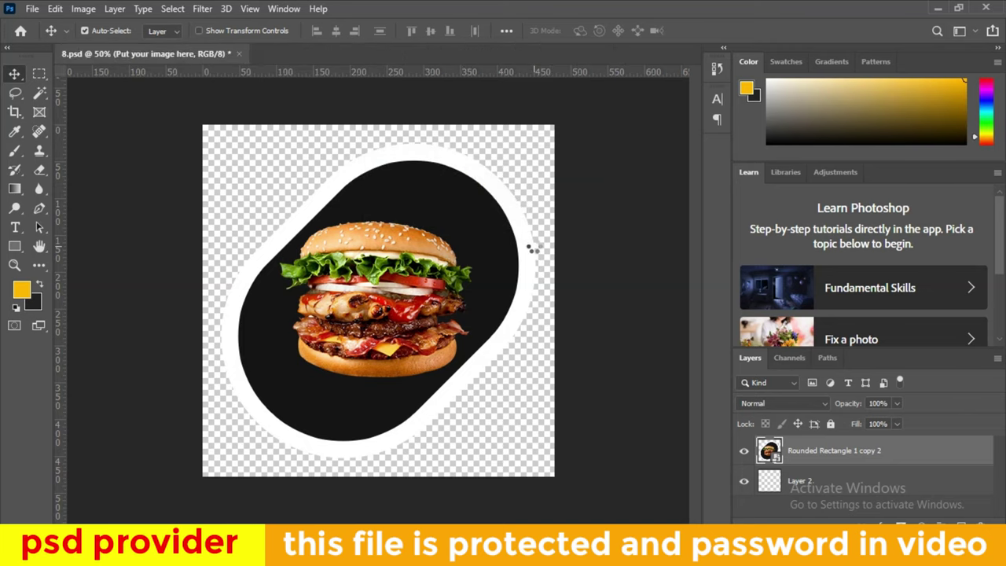
scroll(383, 429, "down", 3)
scroll(383, 429, "up", 2)
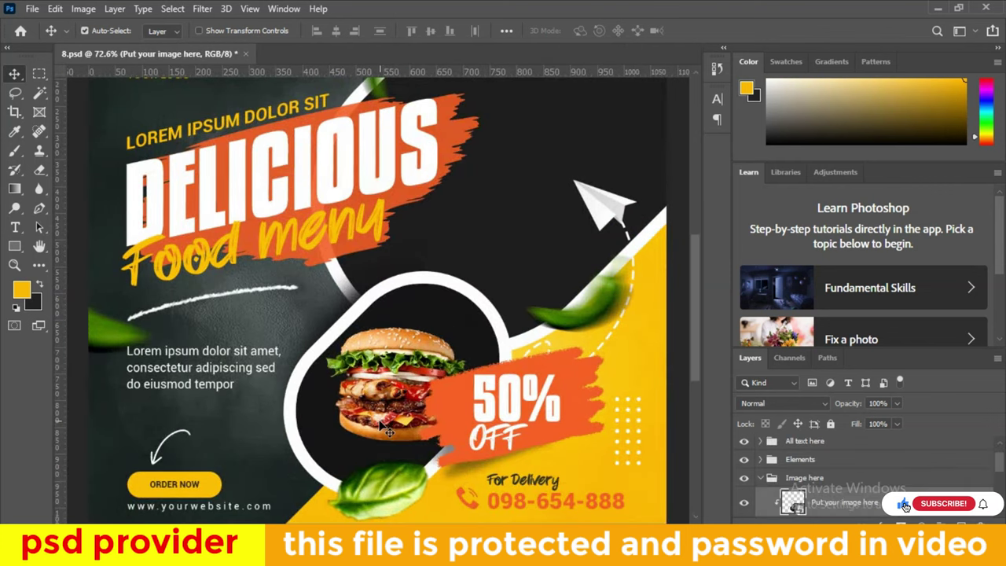
scroll(385, 383, "down", 1)
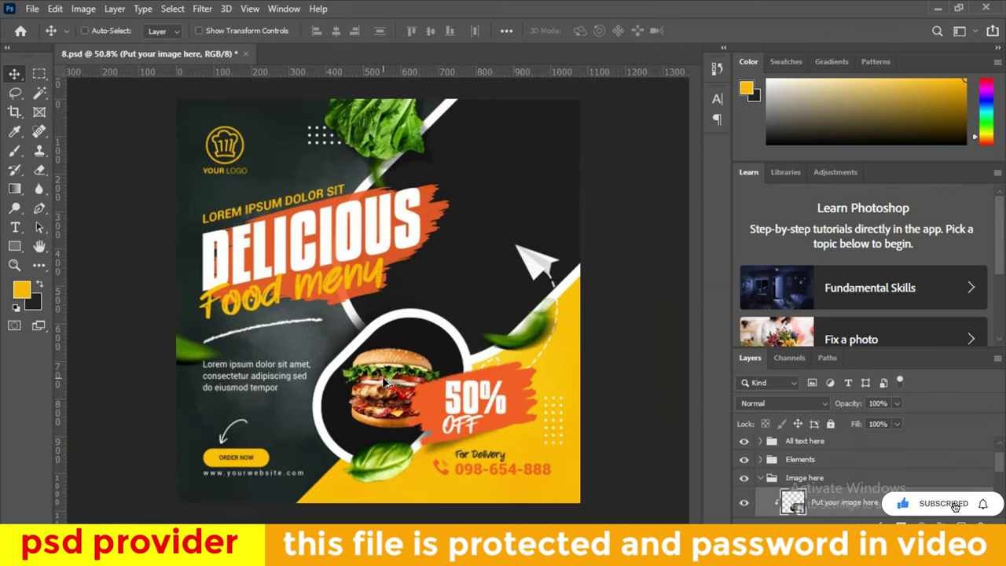
scroll(381, 377, "up", 1)
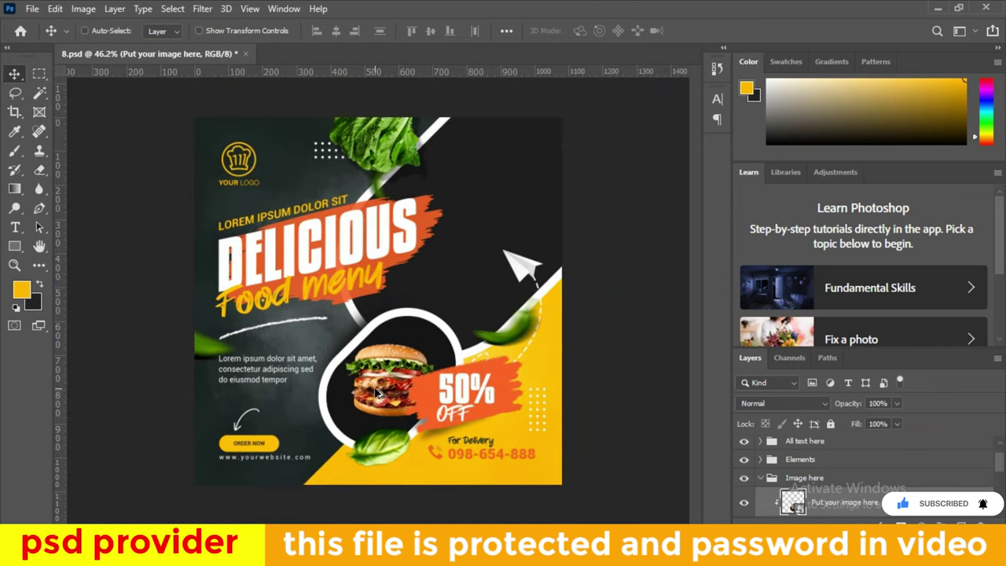
scroll(377, 421, "down", 2)
scroll(377, 420, "up", 1)
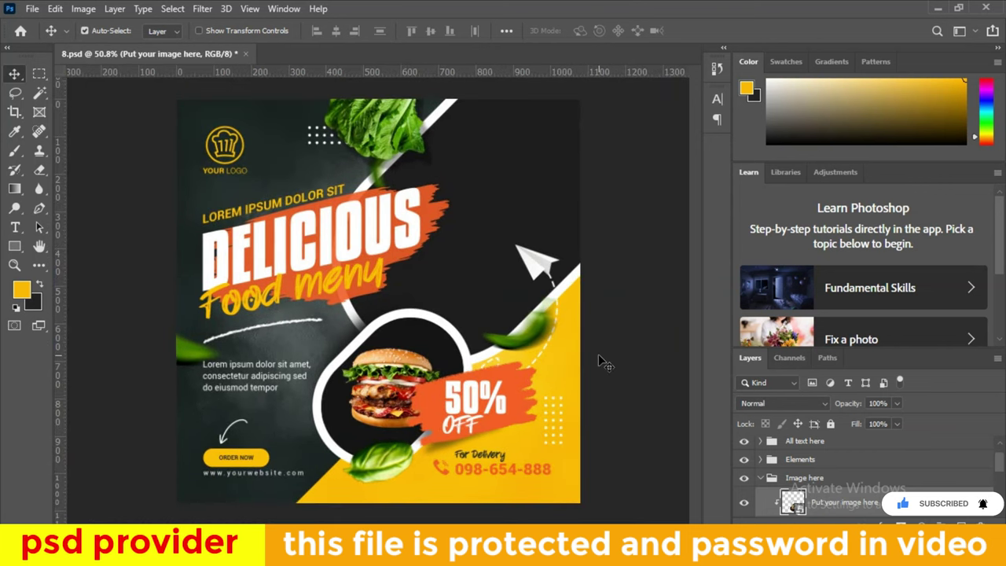
scroll(601, 359, "down", 1)
scroll(602, 359, "up", 1)
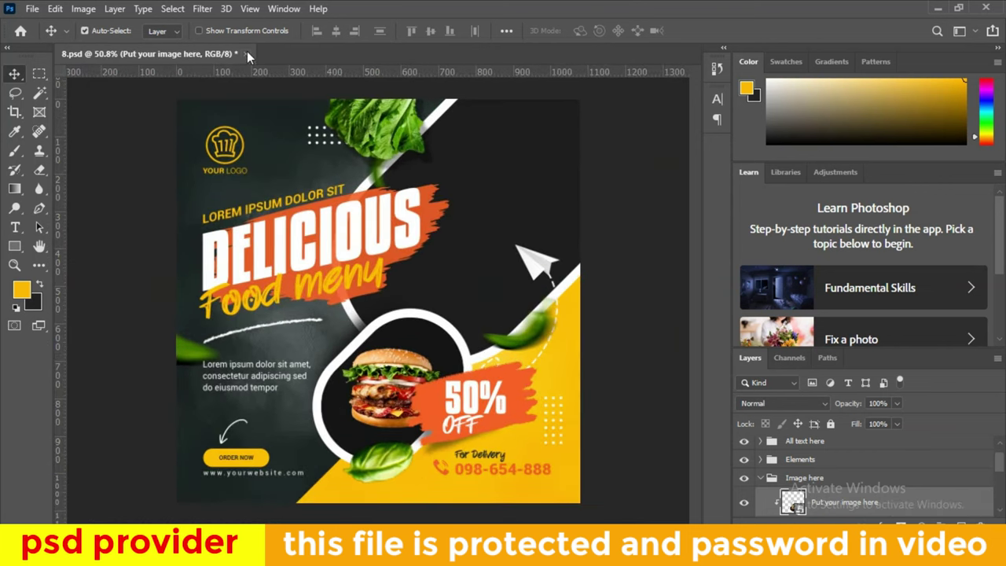